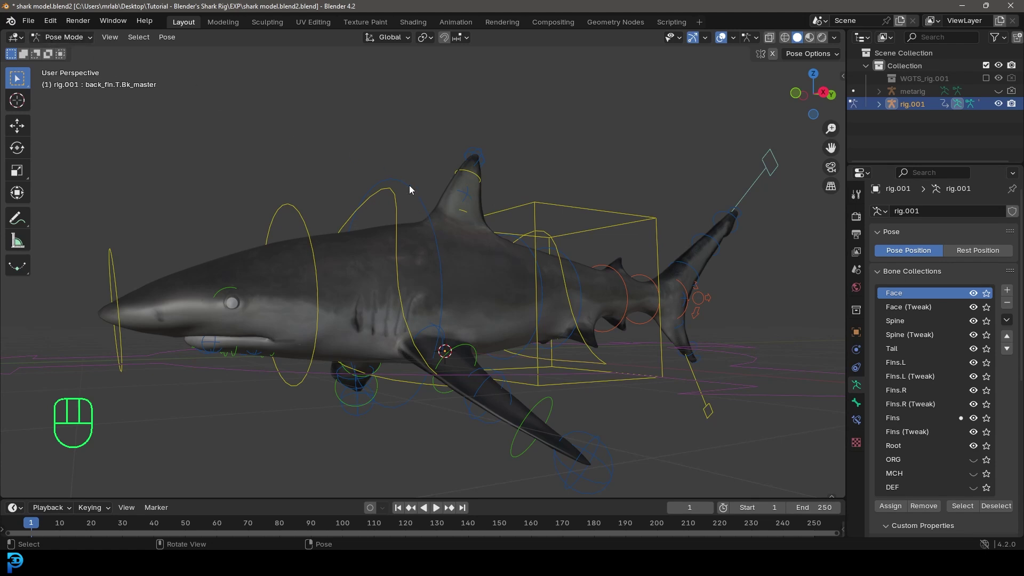
Rotate the jaw master control downward to open the shark's mouth.
{"action": "middle_click_drag", "start_coordinate": [469, 245], "coordinate": [451, 254]}
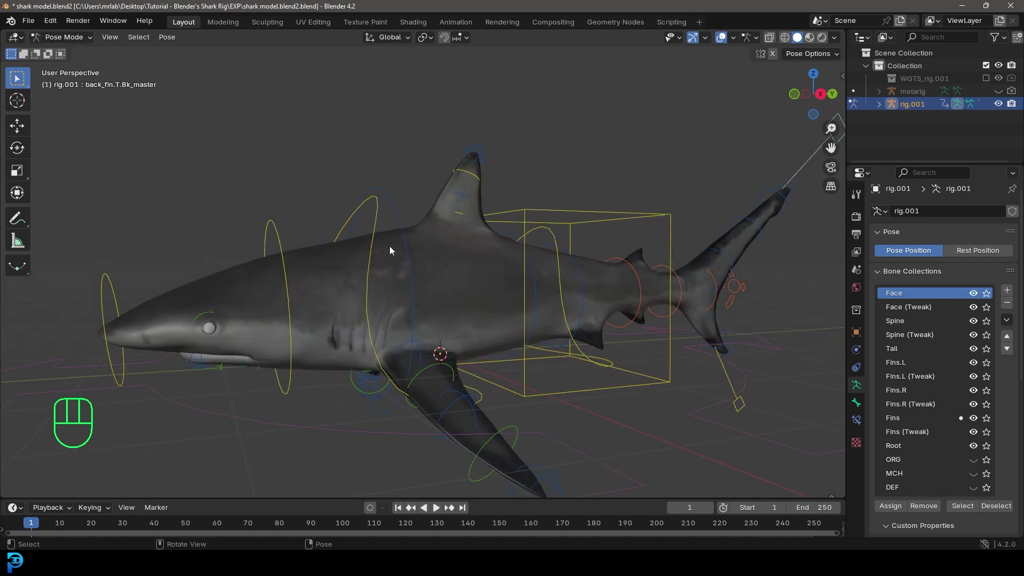
{"action": "mouse_move", "coordinate": [278, 282]}
{"action": "middle_mouse_down"}
{"action": "mouse_move", "coordinate": [184, 378]}
{"action": "mouse_move", "coordinate": [209, 341]}
{"action": "mouse_move", "coordinate": [271, 297]}
{"action": "middle_mouse_up"}
{"action": "scroll", "coordinate": [184, 378], "scroll_direction": "up", "scroll_amount": 3}
{"action": "left_click", "coordinate": [273, 296]}
{"action": "middle_click_drag", "start_coordinate": [350, 314], "coordinate": [411, 361]}
{"action": "key", "text": "r"}
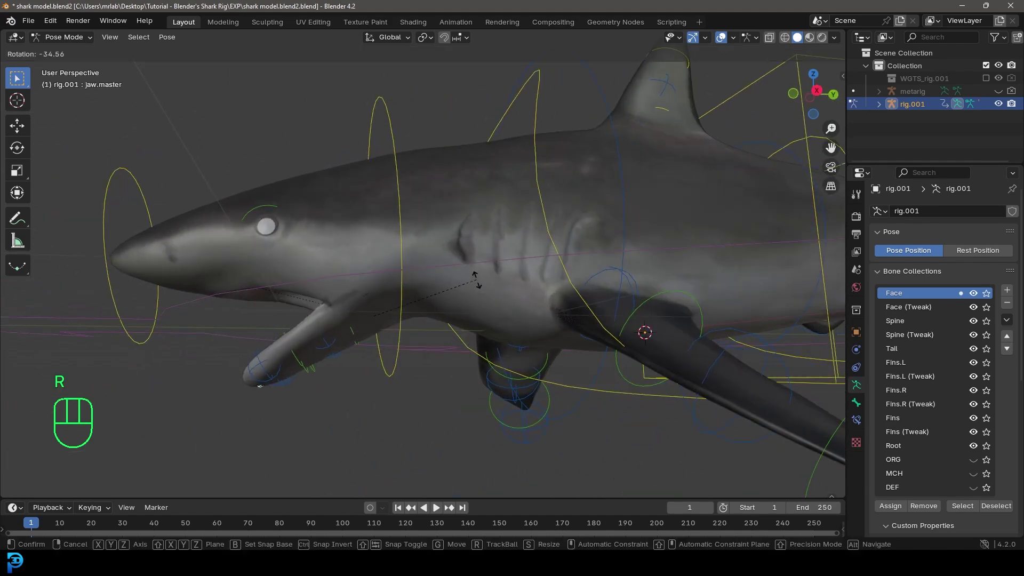
{"action": "left_click", "coordinate": [481, 312]}
{"action": "middle_click_drag", "start_coordinate": [224, 288], "coordinate": [292, 291]}
{"action": "scroll", "coordinate": [533, 395], "scroll_direction": "up", "scroll_amount": 3}
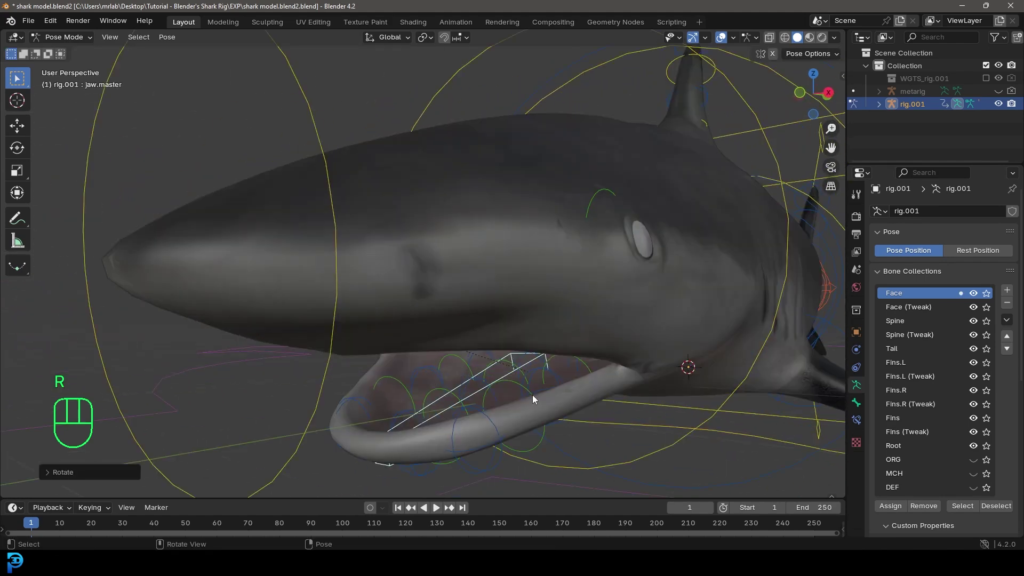
Move two tweak controls along the lower jaw slightly downward to reshape the open mouth.
{"action": "left_click", "coordinate": [415, 418]}
{"action": "key", "text": "g"}
{"action": "left_click", "coordinate": [412, 440]}
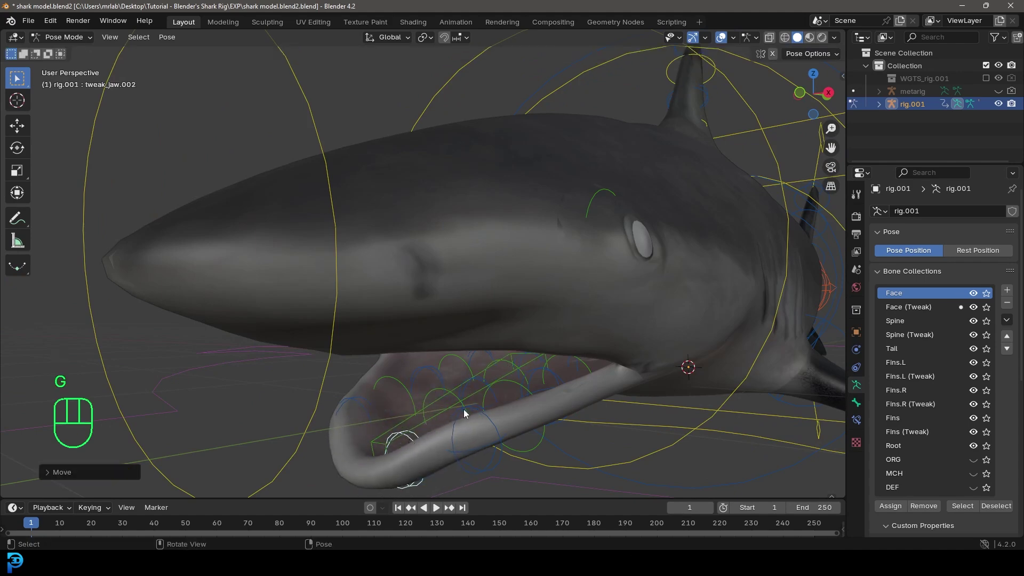
{"action": "left_click", "coordinate": [464, 414]}
{"action": "key", "text": "g"}
{"action": "left_click", "coordinate": [463, 431]}
Rotate the head control so the shark's snout lifts upward.
{"action": "scroll", "coordinate": [504, 369], "scroll_direction": "down", "scroll_amount": 6}
{"action": "middle_click_drag", "start_coordinate": [506, 368], "coordinate": [470, 299]}
{"action": "left_click", "coordinate": [247, 249]}
{"action": "middle_click_drag", "start_coordinate": [341, 302], "coordinate": [371, 296]}
{"action": "scroll", "coordinate": [370, 296], "scroll_direction": "up", "scroll_amount": 3}
{"action": "key", "text": "r"}
{"action": "left_click", "coordinate": [334, 222]}
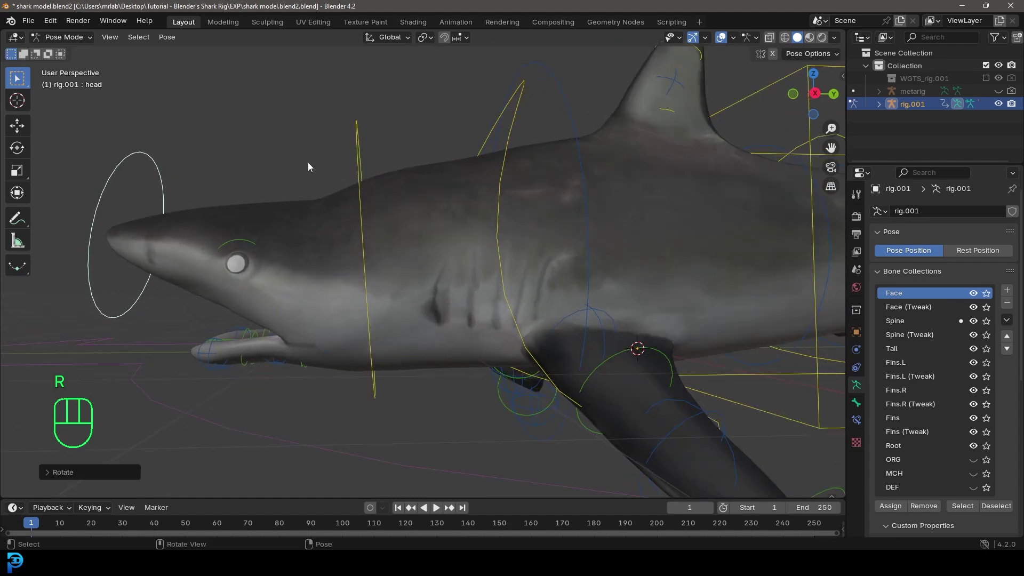
Bend the front of the shark's body by rotating the neck control and the chest control.
{"action": "left_click", "coordinate": [359, 152]}
{"action": "key", "text": "r"}
{"action": "left_click", "coordinate": [513, 152]}
{"action": "left_click", "coordinate": [511, 148]}
{"action": "scroll", "coordinate": [526, 179], "scroll_direction": "down", "scroll_amount": 3}
{"action": "middle_click_drag", "start_coordinate": [527, 184], "coordinate": [598, 256]}
{"action": "key", "text": "r"}
{"action": "left_click", "coordinate": [747, 239]}
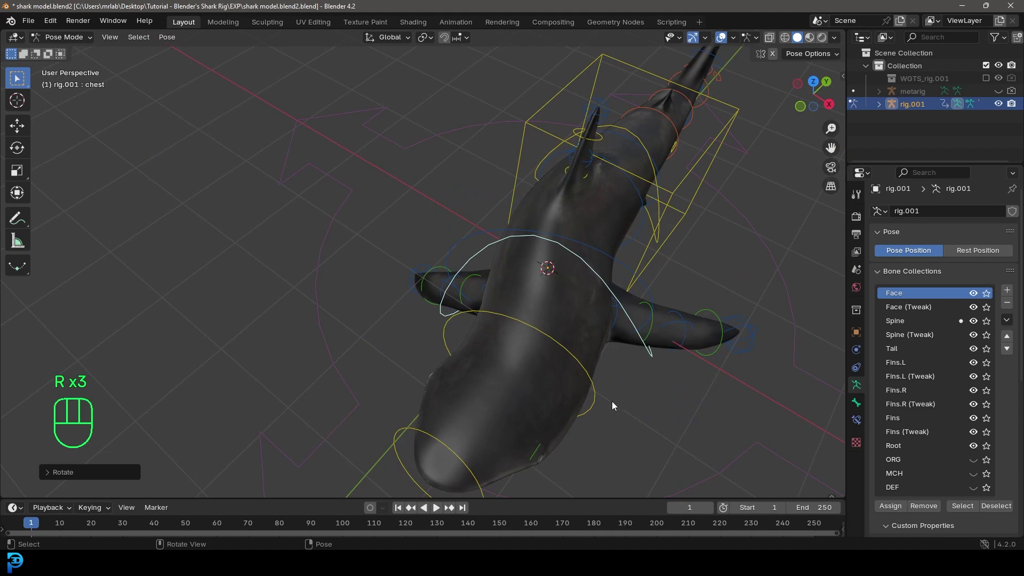
Turn the shark's front end sideways by rotating the neck and head controls from a view above.
{"action": "left_click", "coordinate": [598, 402]}
{"action": "middle_click_drag", "start_coordinate": [600, 402], "coordinate": [573, 439]}
{"action": "key", "text": "r"}
{"action": "left_click", "coordinate": [606, 389]}
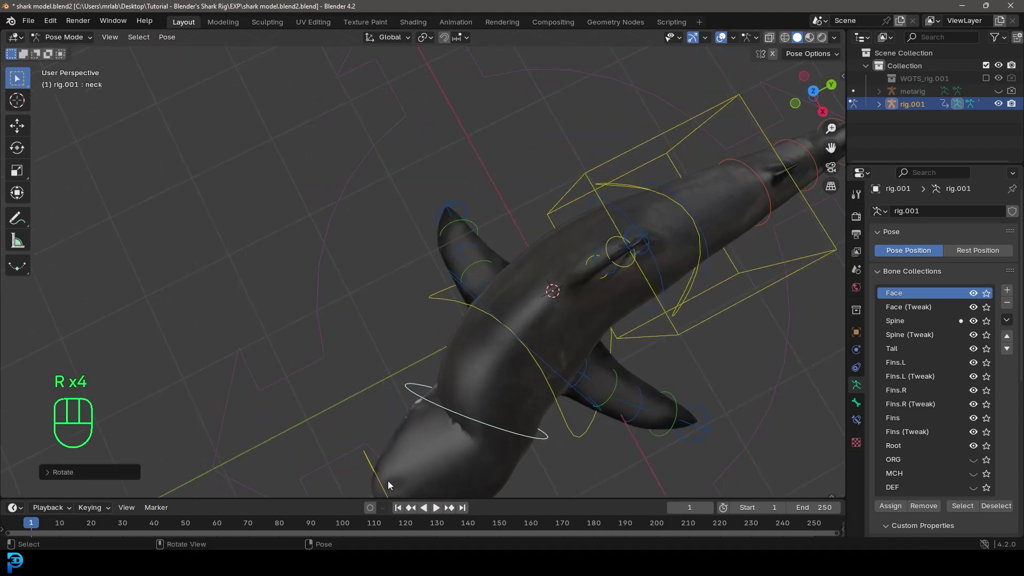
{"action": "left_click", "coordinate": [388, 483]}
{"action": "scroll", "coordinate": [401, 475], "scroll_direction": "down", "scroll_amount": 2}
{"action": "key", "text": "r"}
{"action": "left_click", "coordinate": [541, 369]}
Move the tail's master control (spine_master.002) behind the tail fin.
{"action": "middle_click_drag", "start_coordinate": [736, 307], "coordinate": [696, 221]}
{"action": "middle_click_drag", "start_coordinate": [710, 267], "coordinate": [556, 341], "text": "shift"}
{"action": "scroll", "coordinate": [561, 309], "scroll_direction": "up", "scroll_amount": 4}
{"action": "left_click", "coordinate": [567, 309]}
{"action": "scroll", "coordinate": [501, 339], "scroll_direction": "down", "scroll_amount": 3}
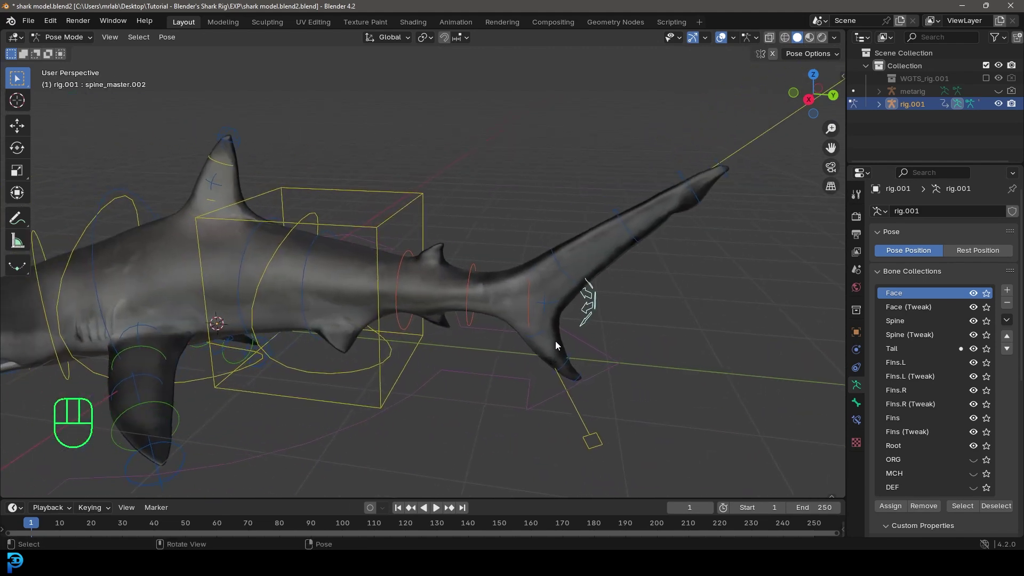
{"action": "key", "text": "g"}
{"action": "left_click", "coordinate": [486, 306]}
Rotate the tail's master control from above and from the side to swing the tail.
{"action": "middle_click_drag", "start_coordinate": [486, 305], "coordinate": [615, 372]}
{"action": "key", "text": "r"}
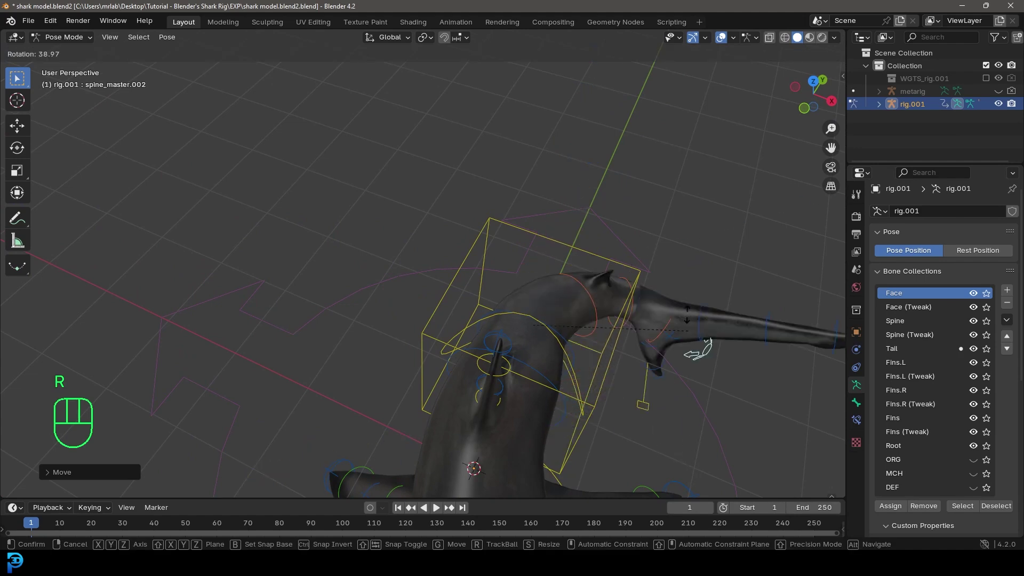
{"action": "left_click", "coordinate": [642, 325]}
{"action": "middle_click_drag", "start_coordinate": [642, 325], "coordinate": [538, 303]}
{"action": "key", "text": "r"}
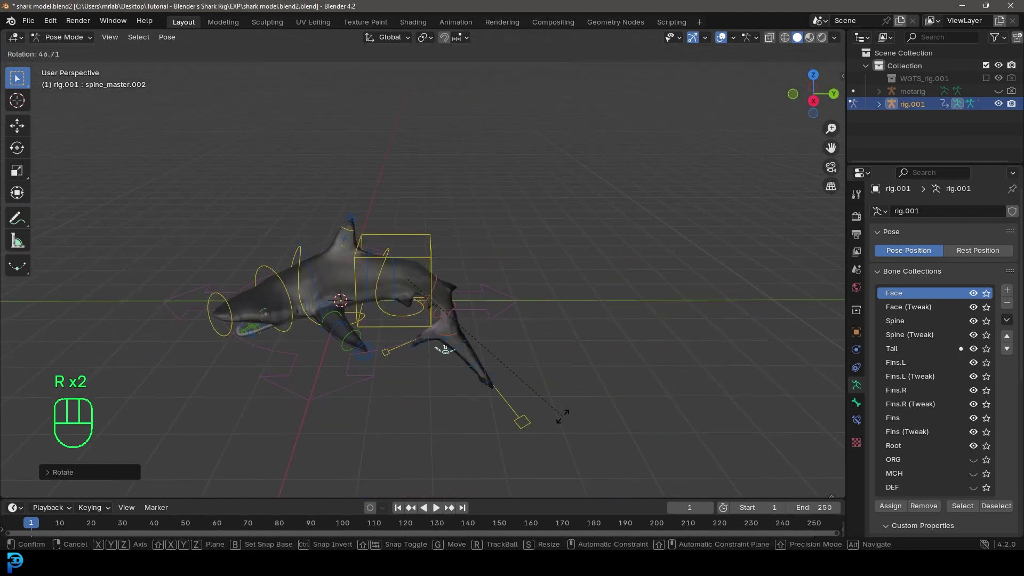
{"action": "left_click", "coordinate": [568, 268]}
Rotate the control at the tip of the lower tail fin lobe.
{"action": "scroll", "coordinate": [517, 218], "scroll_direction": "up", "scroll_amount": 3}
{"action": "middle_click_drag", "start_coordinate": [514, 216], "coordinate": [543, 226], "text": "shift"}
{"action": "scroll", "coordinate": [544, 230], "scroll_direction": "up", "scroll_amount": 3}
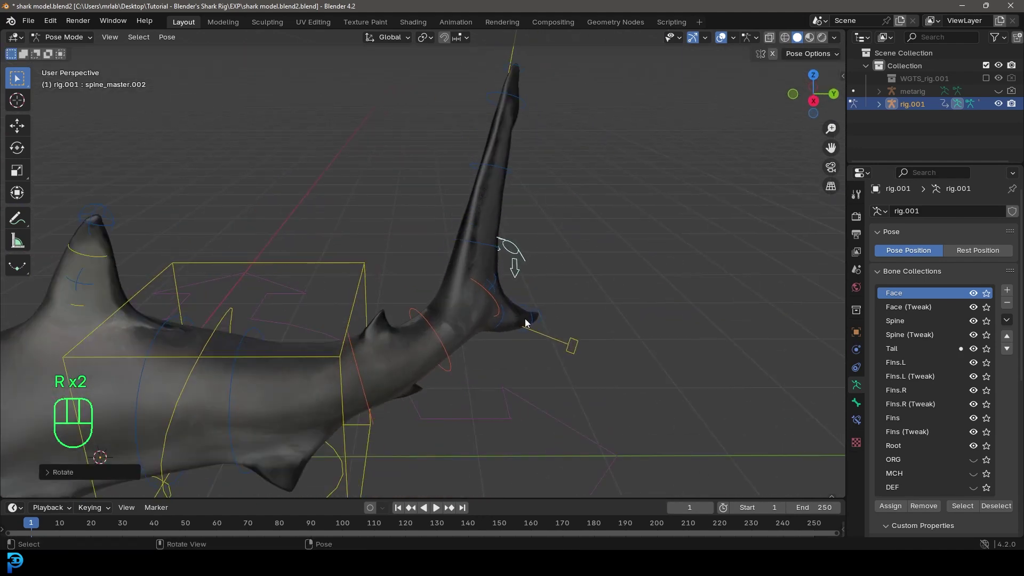
{"action": "left_click", "coordinate": [552, 335]}
{"action": "key", "text": "r"}
{"action": "left_click", "coordinate": [601, 365]}
Rotate the hips control to bend the rear part of the shark's body.
{"action": "middle_click_drag", "start_coordinate": [246, 290], "coordinate": [325, 236]}
{"action": "left_click", "coordinate": [332, 243]}
{"action": "key", "text": "r"}
{"action": "key", "text": "r"}
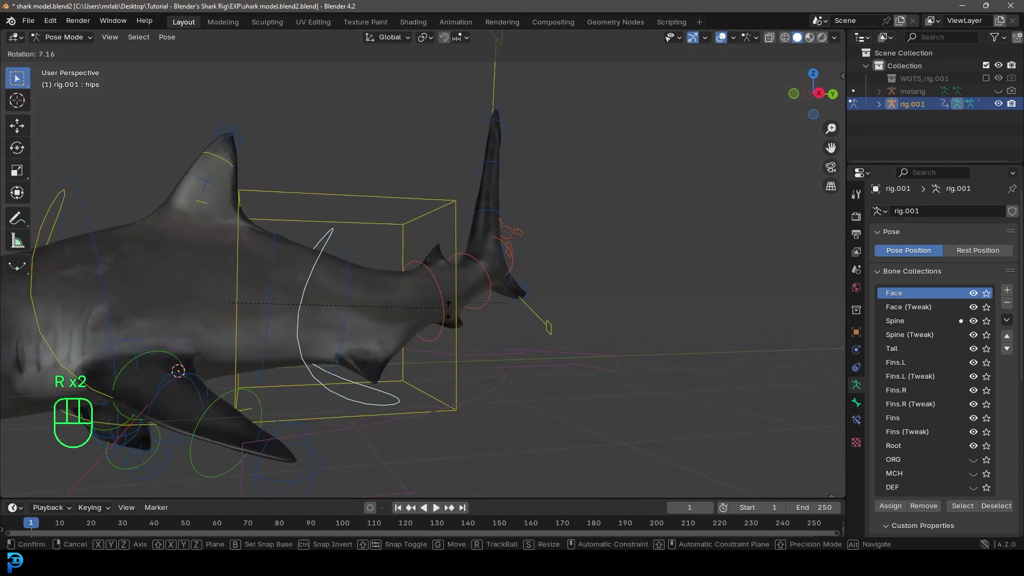
{"action": "left_click", "coordinate": [507, 274]}
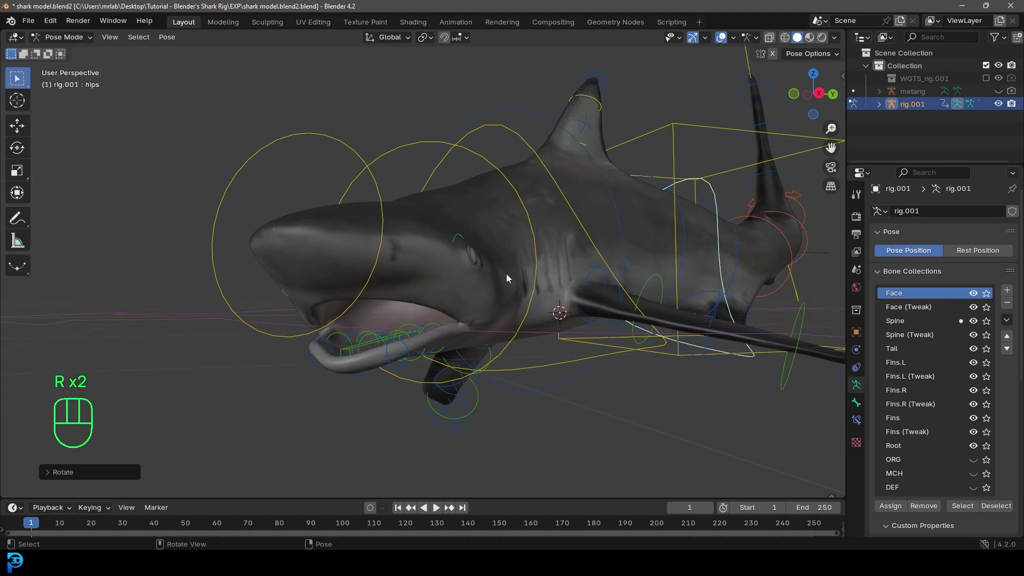
Reset the location, rotation and scale of all the rig's pose controls.
{"action": "scroll", "coordinate": [507, 273], "scroll_direction": "down", "scroll_amount": 5}
{"action": "middle_click_drag", "start_coordinate": [537, 341], "coordinate": [460, 274]}
{"action": "key", "text": "a"}
{"action": "key", "text": "alt+g"}
{"action": "key", "text": "alt+r"}
{"action": "key", "text": "alt+s"}
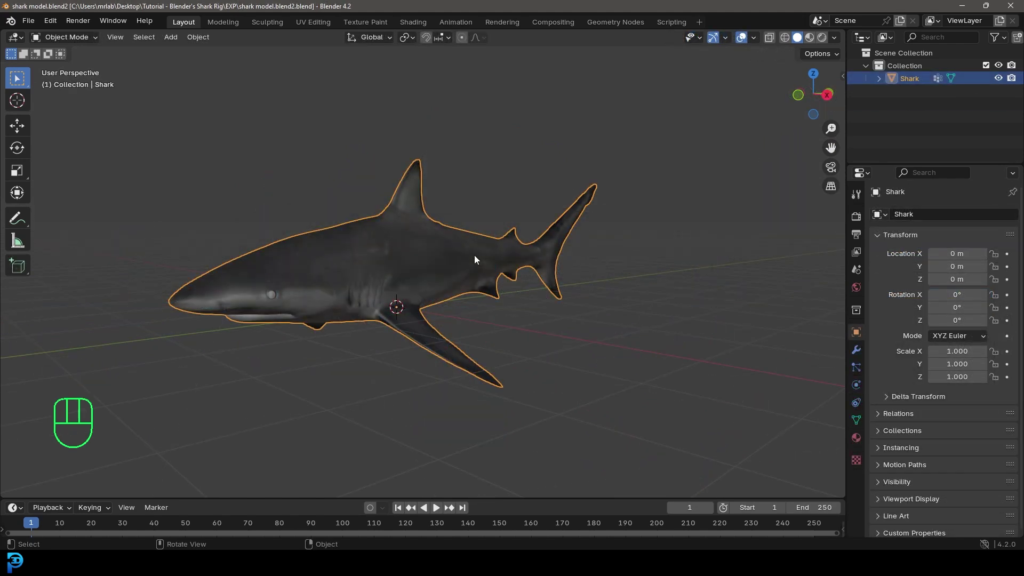
Apply the location, rotation and scale of the Shark mesh.
{"action": "middle_click_drag", "start_coordinate": [475, 255], "coordinate": [425, 270]}
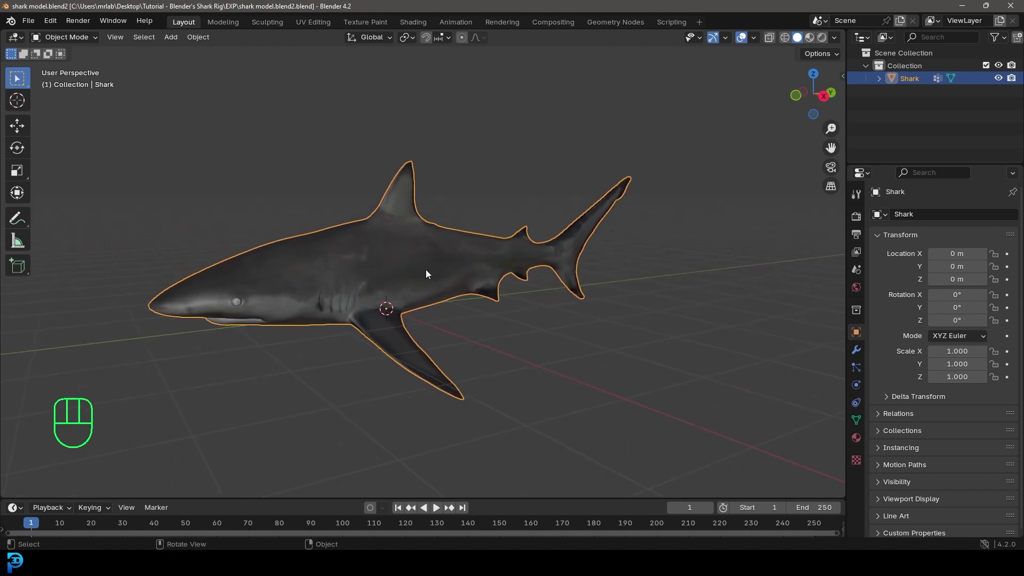
{"action": "middle_click_drag", "start_coordinate": [426, 270], "coordinate": [401, 267]}
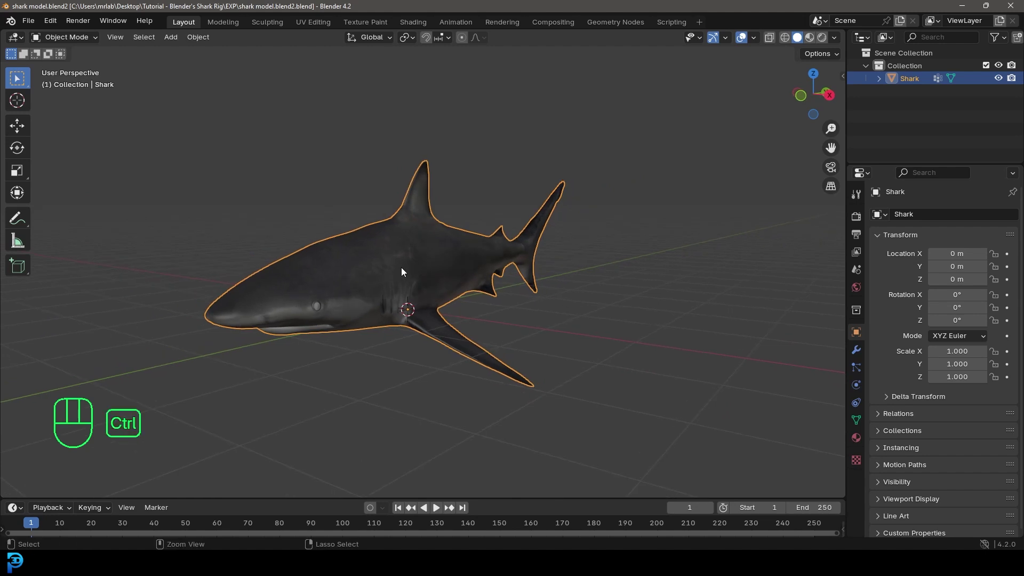
{"action": "key", "text": "ctrl+a"}
{"action": "left_click", "coordinate": [345, 265]}
{"action": "key", "text": "ctrl+a"}
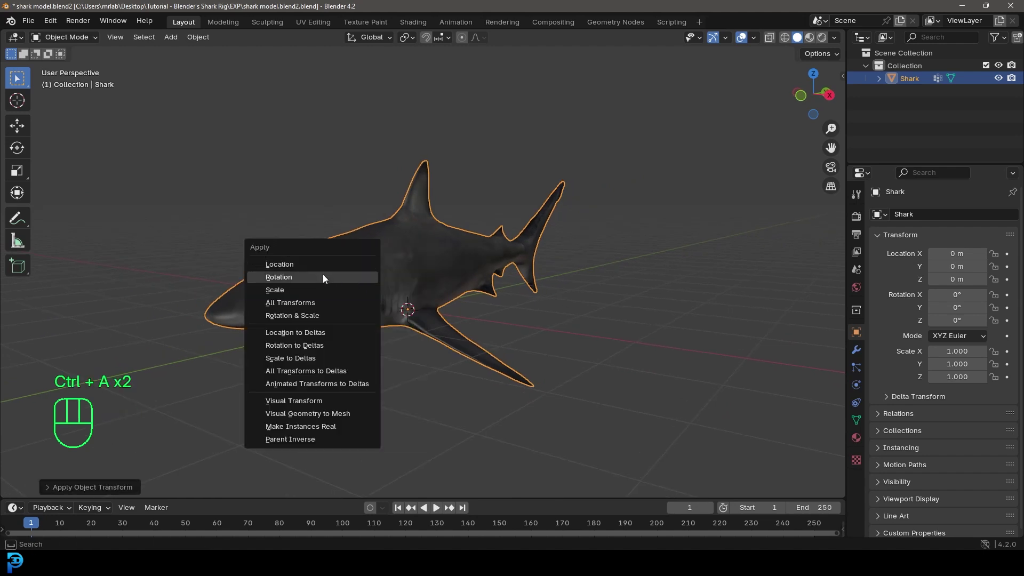
{"action": "left_click", "coordinate": [322, 275]}
{"action": "key", "text": "ctrl+a"}
{"action": "left_click", "coordinate": [319, 286]}
Inspect the shark in front orthographic view to check which way it faces and how it is centred.
{"action": "middle_click_drag", "start_coordinate": [533, 289], "coordinate": [466, 275]}
{"action": "key", "text": "KP_1"}
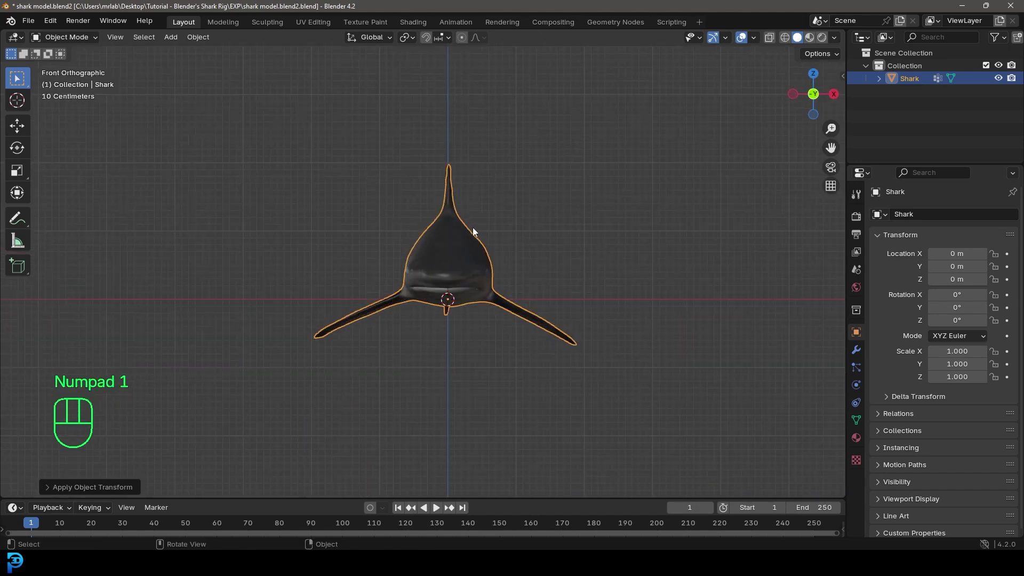
{"action": "scroll", "coordinate": [475, 228], "scroll_direction": "up", "scroll_amount": 3}
{"action": "middle_click_drag", "start_coordinate": [506, 250], "coordinate": [478, 259], "text": "shift"}
{"action": "scroll", "coordinate": [472, 240], "scroll_direction": "up", "scroll_amount": 2}
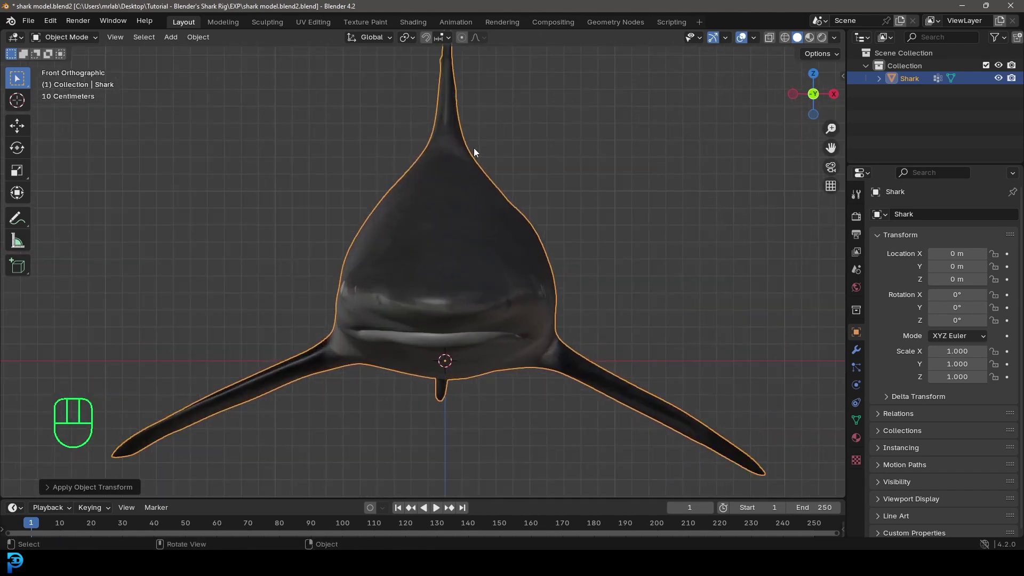
{"action": "scroll", "coordinate": [439, 305], "scroll_direction": "down", "scroll_amount": 4}
{"action": "key", "text": "r"}
{"action": "key", "text": "z"}
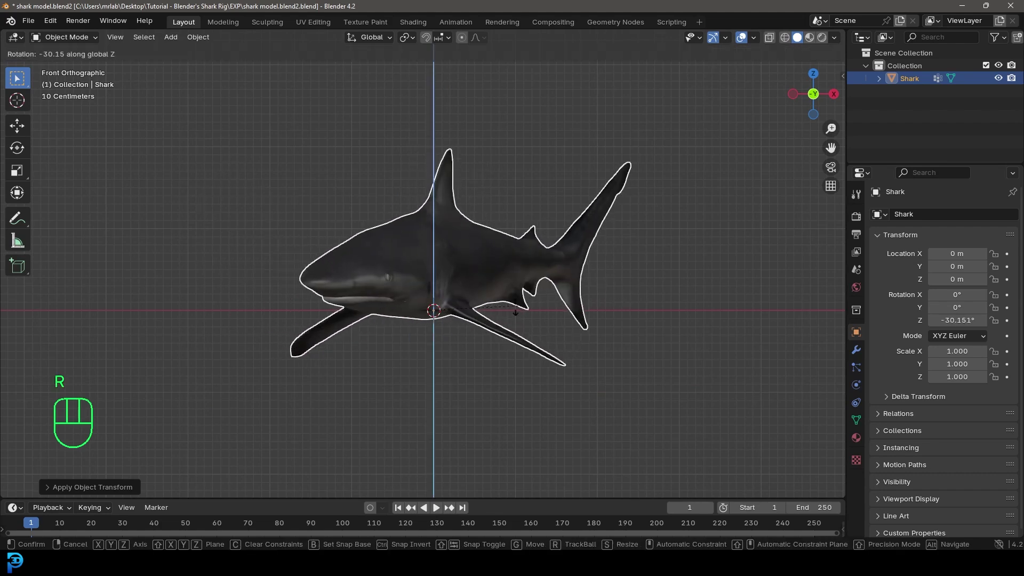
{"action": "right_click", "coordinate": [494, 337]}
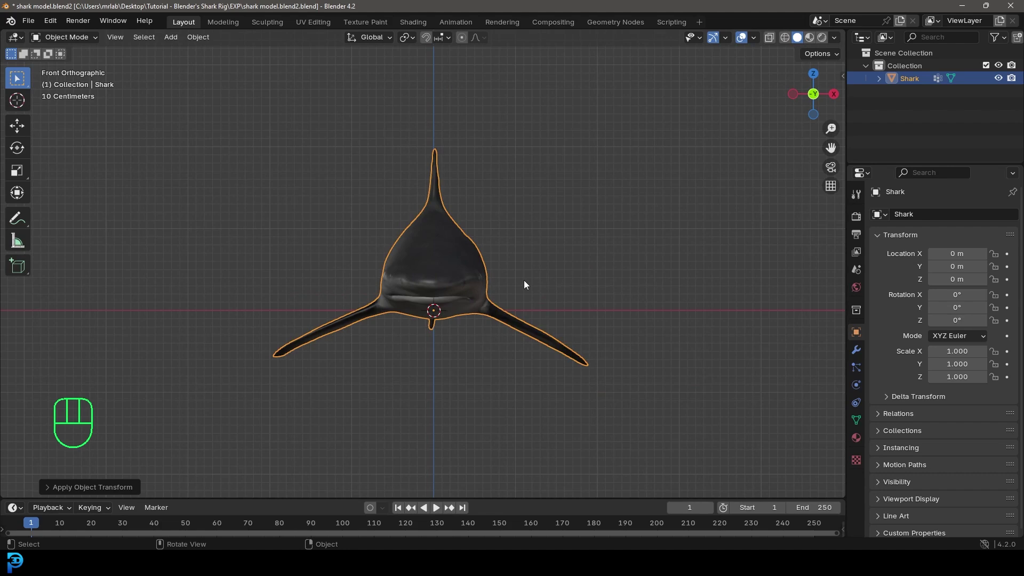
{"action": "scroll", "coordinate": [524, 281], "scroll_direction": "up", "scroll_amount": 3}
{"action": "scroll", "coordinate": [512, 284], "scroll_direction": "down", "scroll_amount": 2}
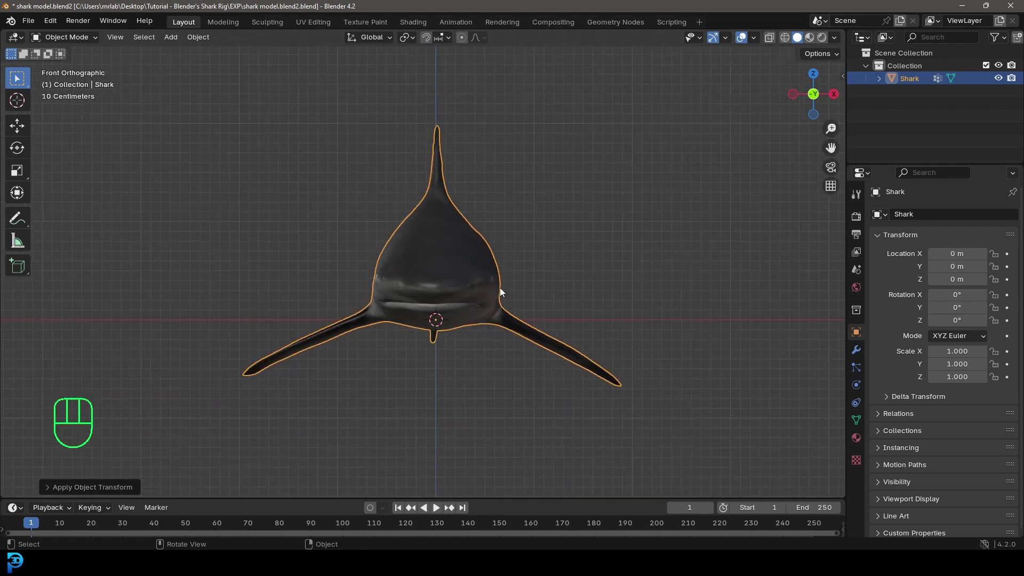
Look up the Rigify add-on in the preferences by searching for "rig", save the preferences and close them.
{"action": "left_click", "coordinate": [48, 21]}
{"action": "left_click", "coordinate": [94, 196]}
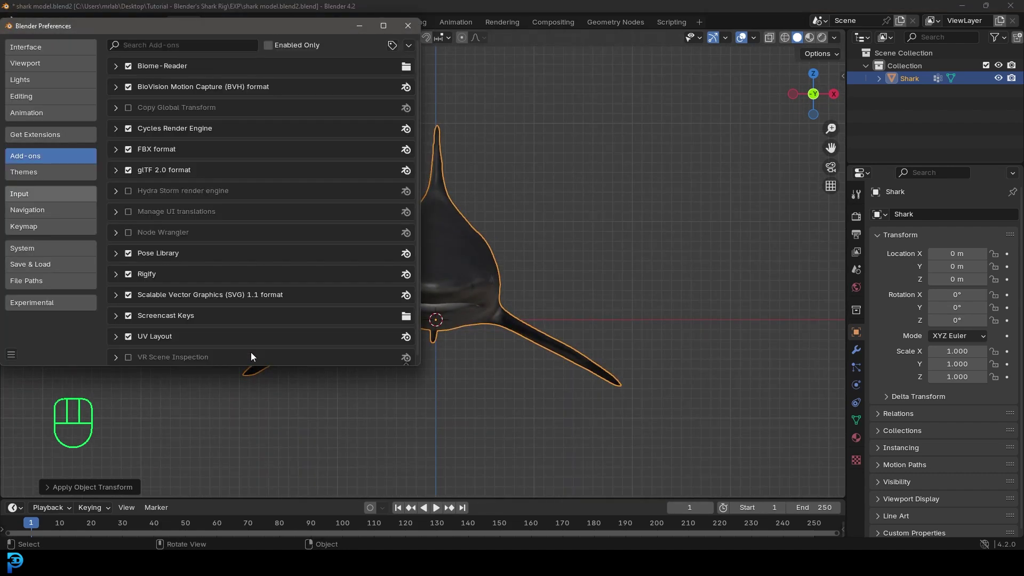
{"action": "left_click", "coordinate": [179, 44]}
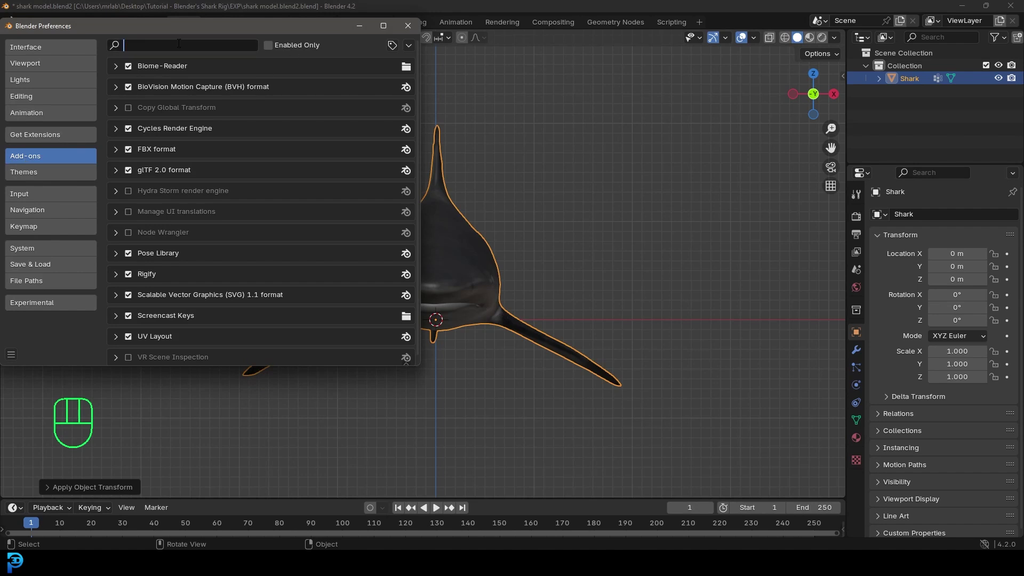
{"action": "type", "text": "rig"}
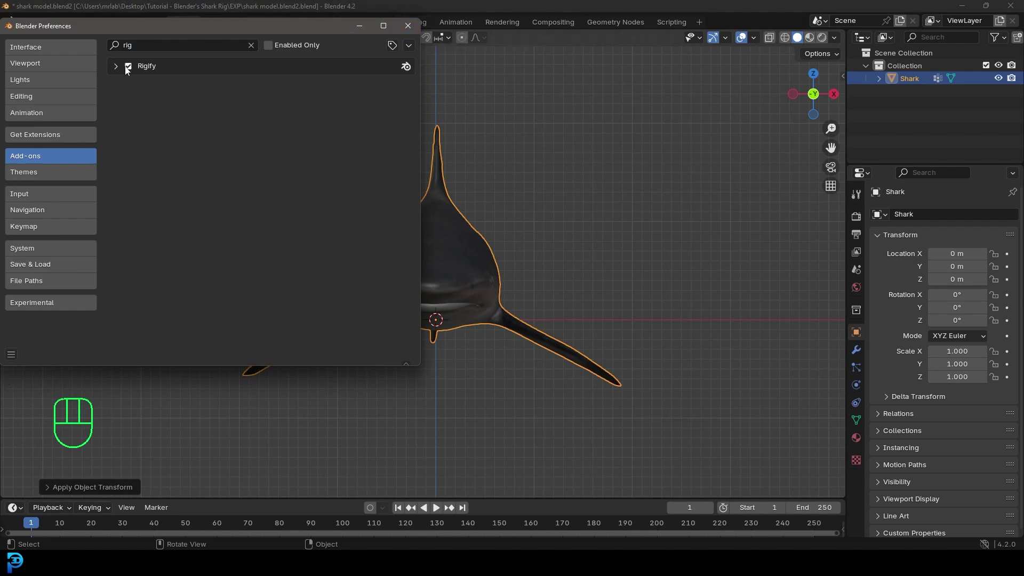
{"action": "left_click", "coordinate": [13, 352]}
{"action": "left_click", "coordinate": [122, 315]}
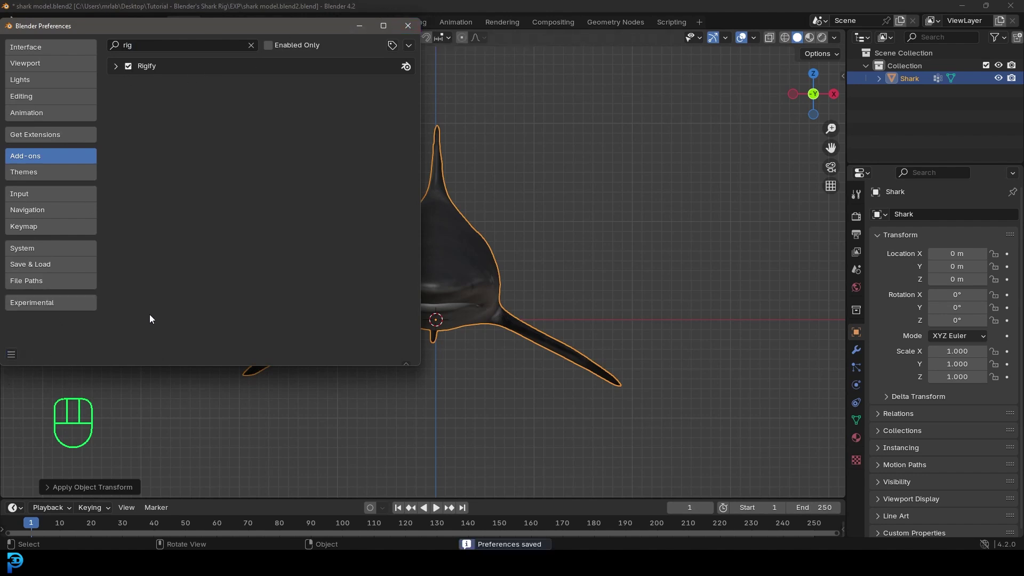
{"action": "left_click", "coordinate": [410, 24]}
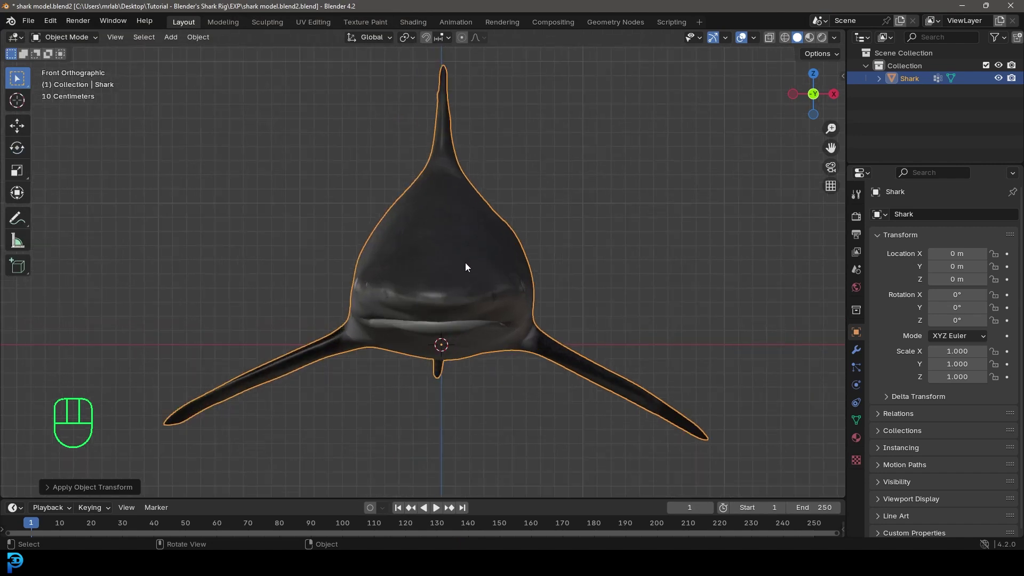
Add the Rigify Shark meta-rig from the animal armatures to the scene.
{"action": "scroll", "coordinate": [458, 263], "scroll_direction": "down", "scroll_amount": 3}
{"action": "key", "text": "shift+a"}
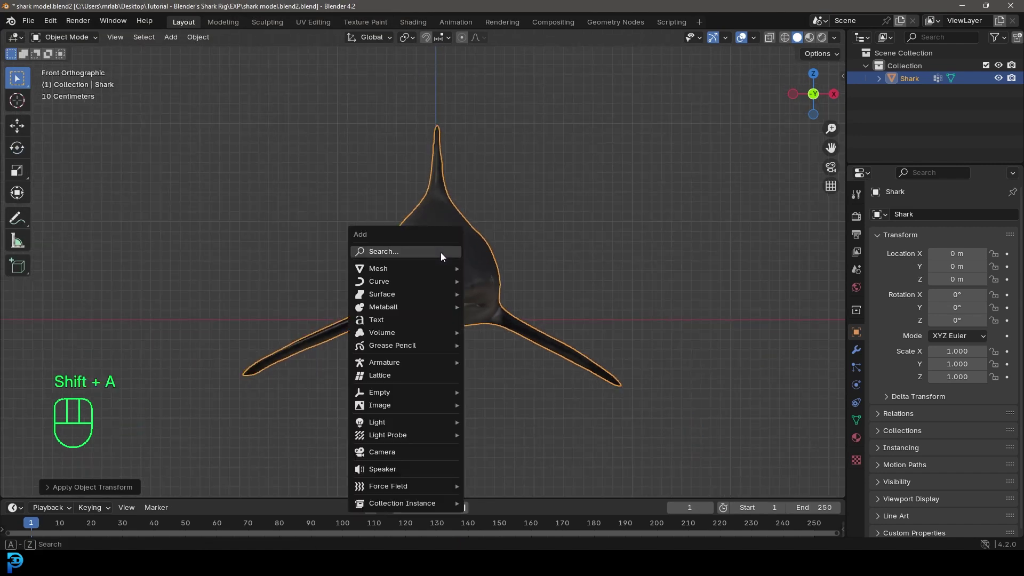
{"action": "mouse_move", "coordinate": [393, 365]}
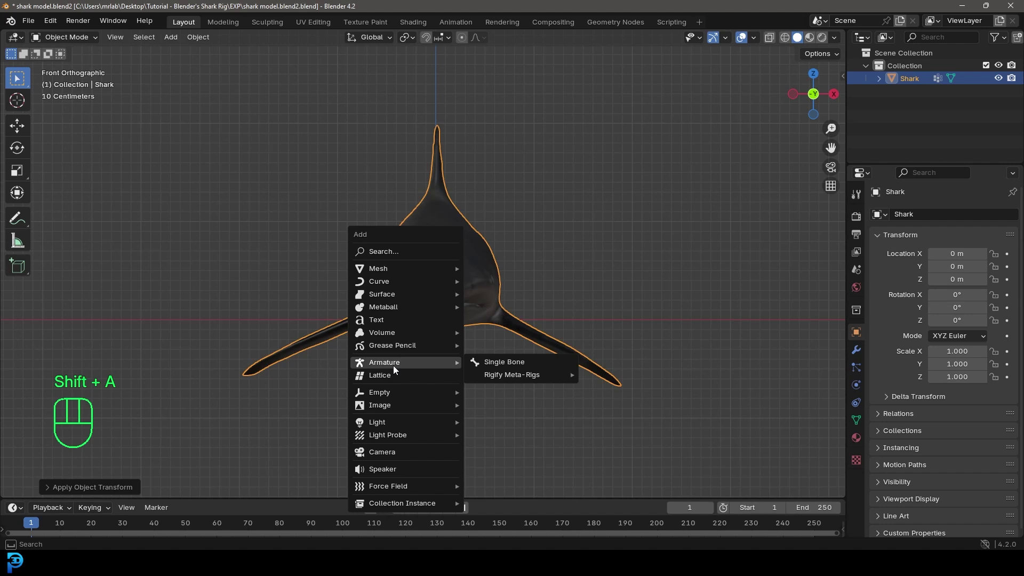
{"action": "mouse_move", "coordinate": [504, 379]}
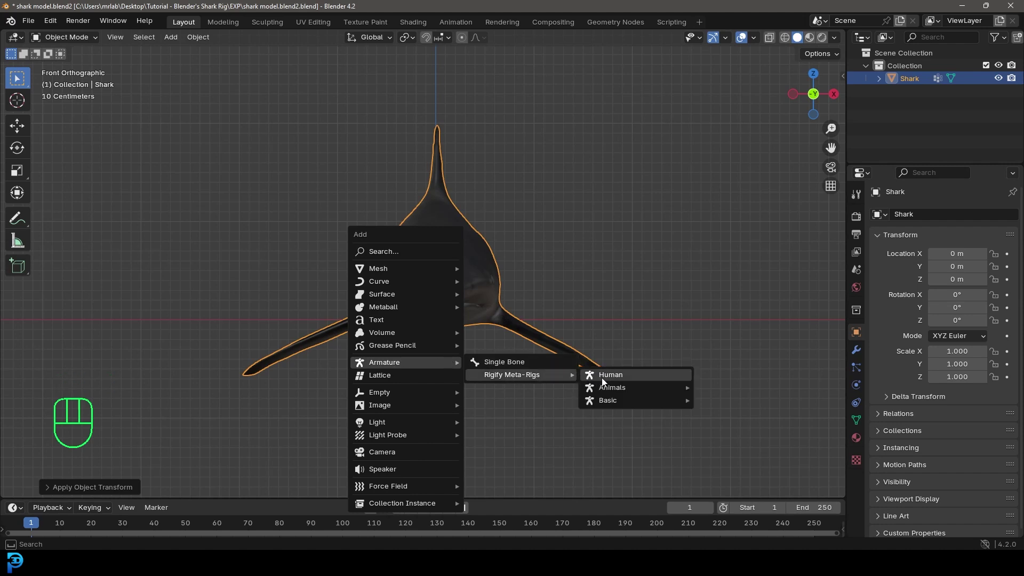
{"action": "mouse_move", "coordinate": [610, 402]}
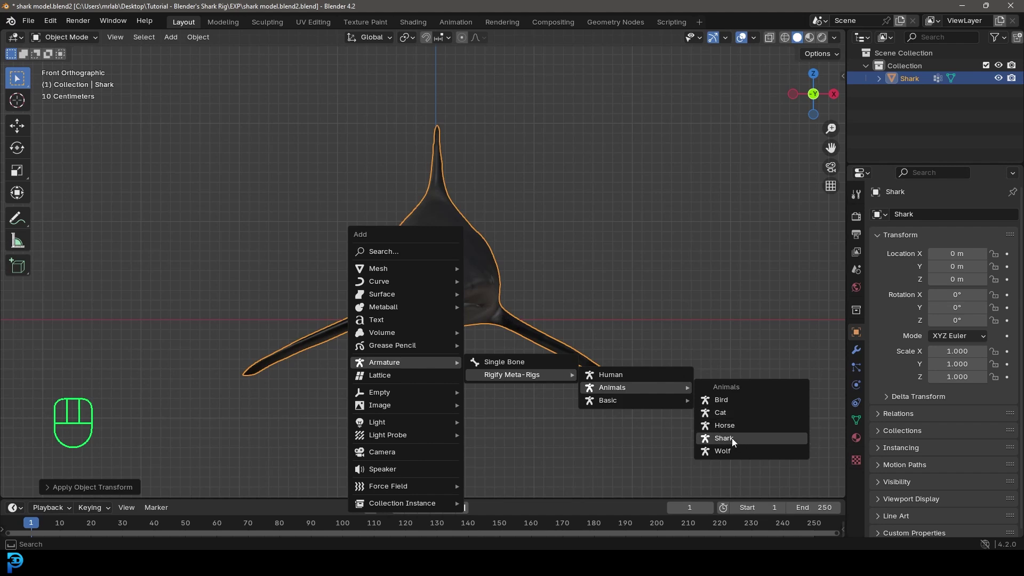
{"action": "left_click", "coordinate": [738, 437]}
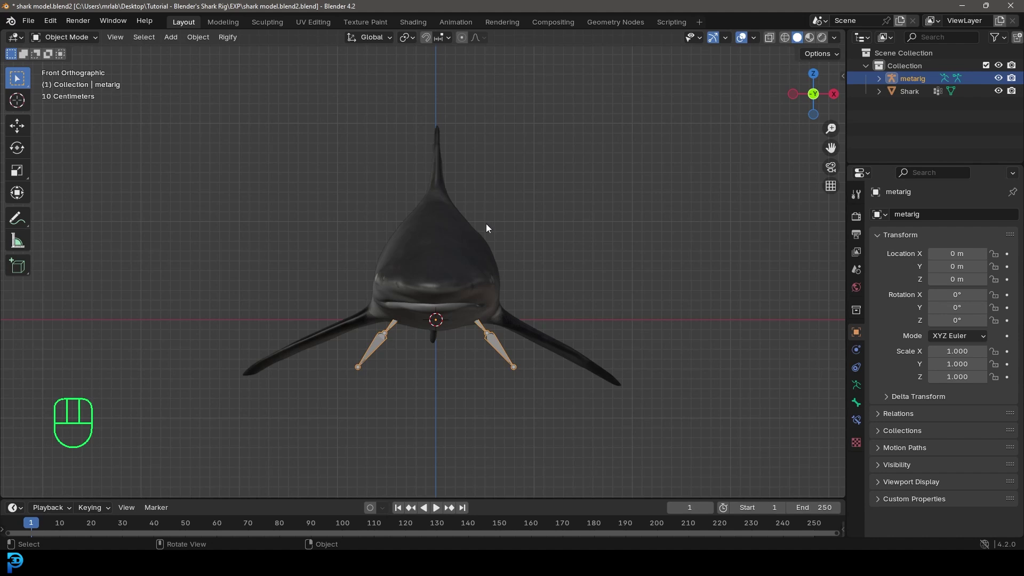
Set the metarig's viewport display to In Front so its bones draw over the shark mesh.
{"action": "left_click", "coordinate": [857, 385]}
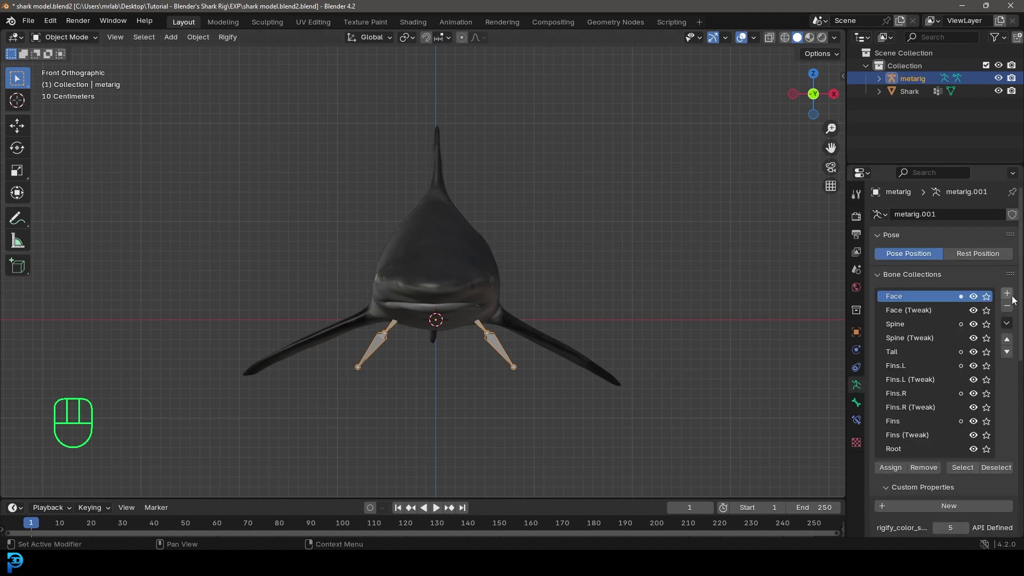
{"action": "scroll", "coordinate": [945, 358], "scroll_direction": "down", "scroll_amount": 8}
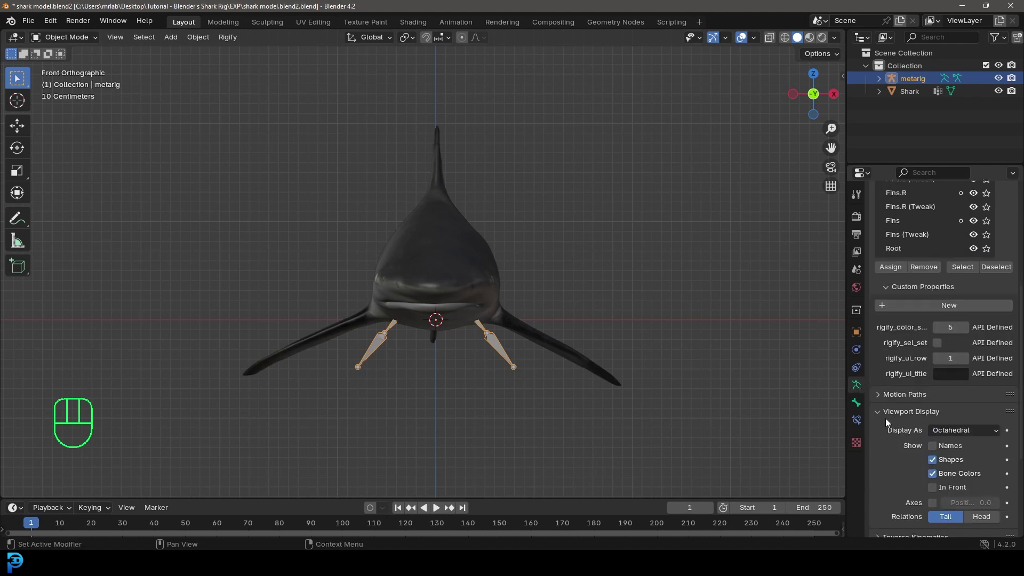
{"action": "scroll", "coordinate": [927, 472], "scroll_direction": "down", "scroll_amount": 2}
{"action": "left_click", "coordinate": [933, 437]}
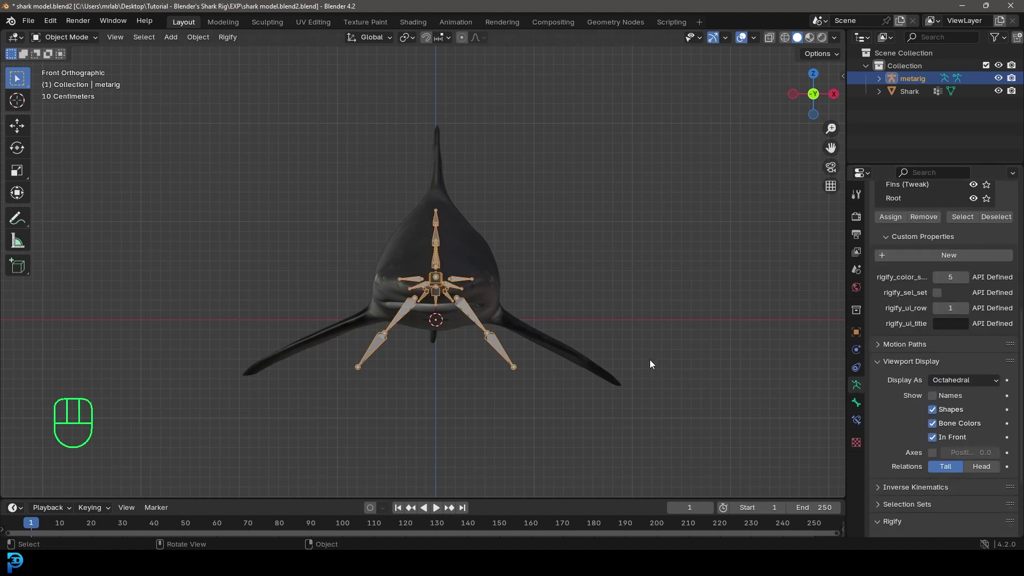
Scale the metarig up by about 1.7 in right orthographic view to approach the shark's length.
{"action": "key", "text": "KP_3"}
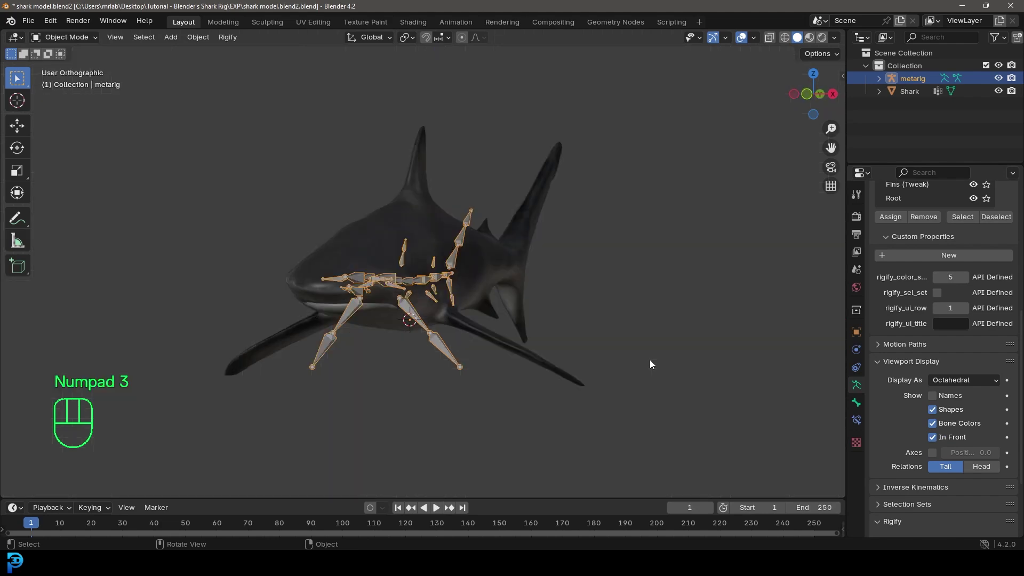
{"action": "scroll", "coordinate": [453, 190], "scroll_direction": "down", "scroll_amount": 3}
{"action": "middle_click_drag", "start_coordinate": [453, 190], "coordinate": [468, 190], "text": "shift"}
{"action": "scroll", "coordinate": [414, 320], "scroll_direction": "up", "scroll_amount": 2}
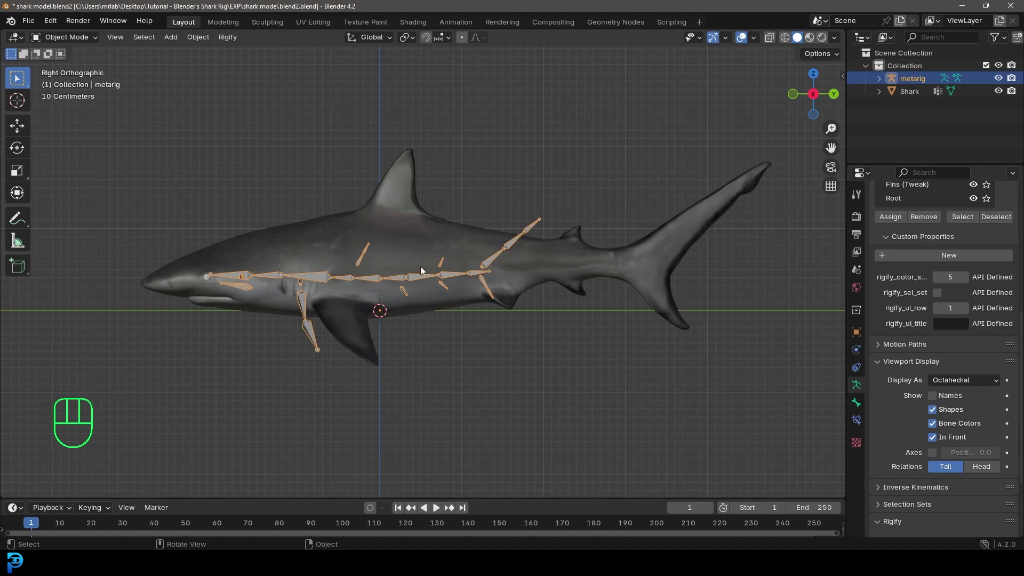
{"action": "left_click", "coordinate": [436, 238]}
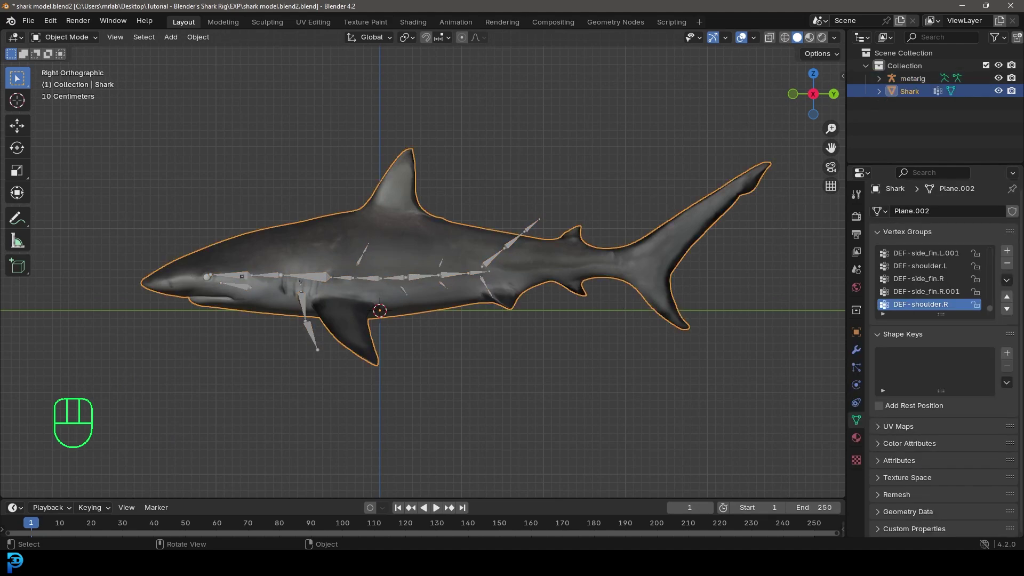
{"action": "left_click", "coordinate": [473, 275]}
{"action": "key", "text": "s"}
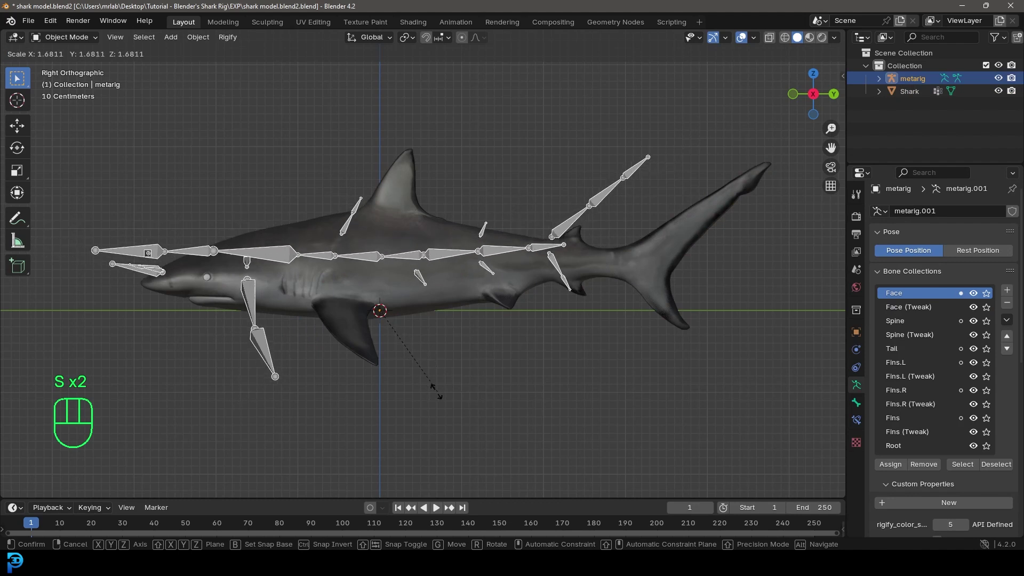
{"action": "left_click", "coordinate": [405, 409]}
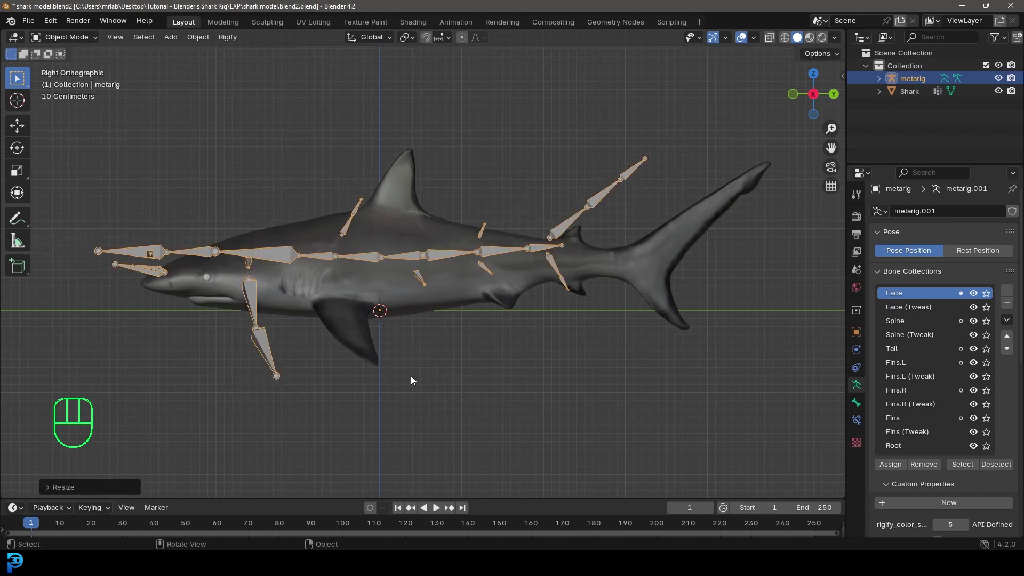
Move and further enlarge the metarig so its bones span from the shark's snout to its tail tip.
{"action": "key", "text": "g"}
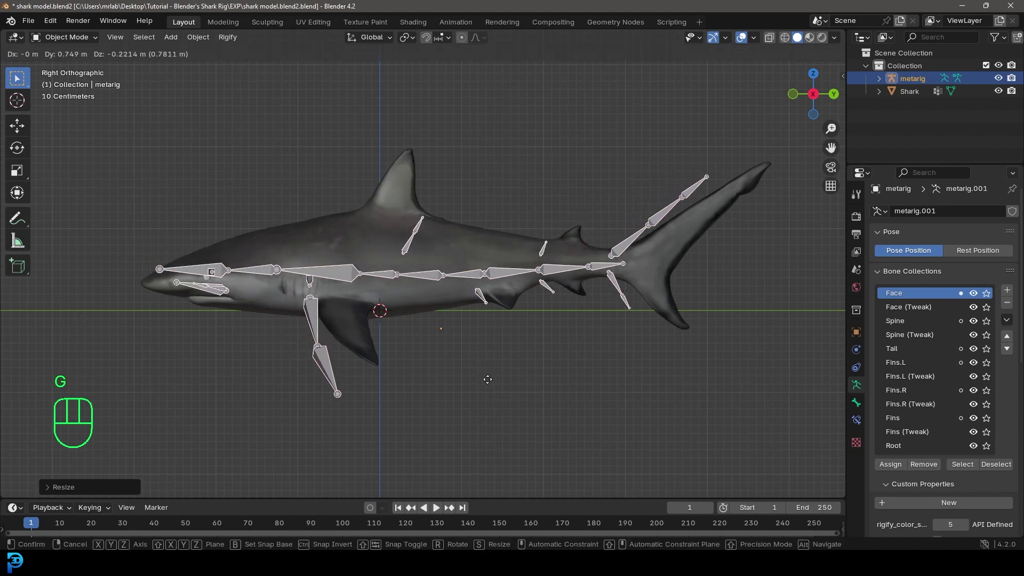
{"action": "left_click", "coordinate": [581, 415]}
{"action": "key", "text": "s"}
{"action": "left_click", "coordinate": [594, 427]}
{"action": "key", "text": "g"}
{"action": "left_click", "coordinate": [610, 437]}
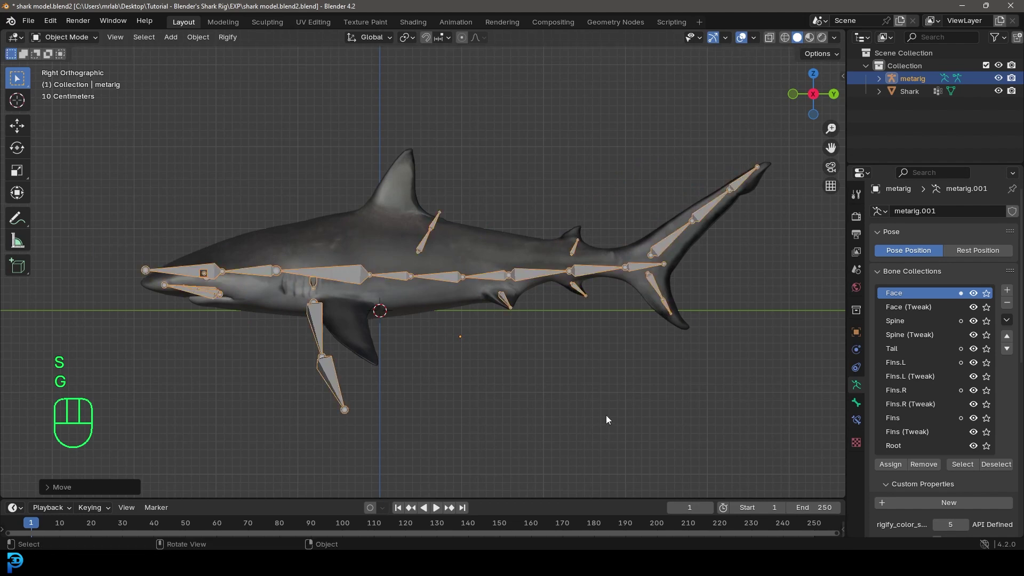
Apply the metarig's scale.
{"action": "scroll", "coordinate": [504, 289], "scroll_direction": "up", "scroll_amount": 1}
{"action": "key", "text": "ctrl+a"}
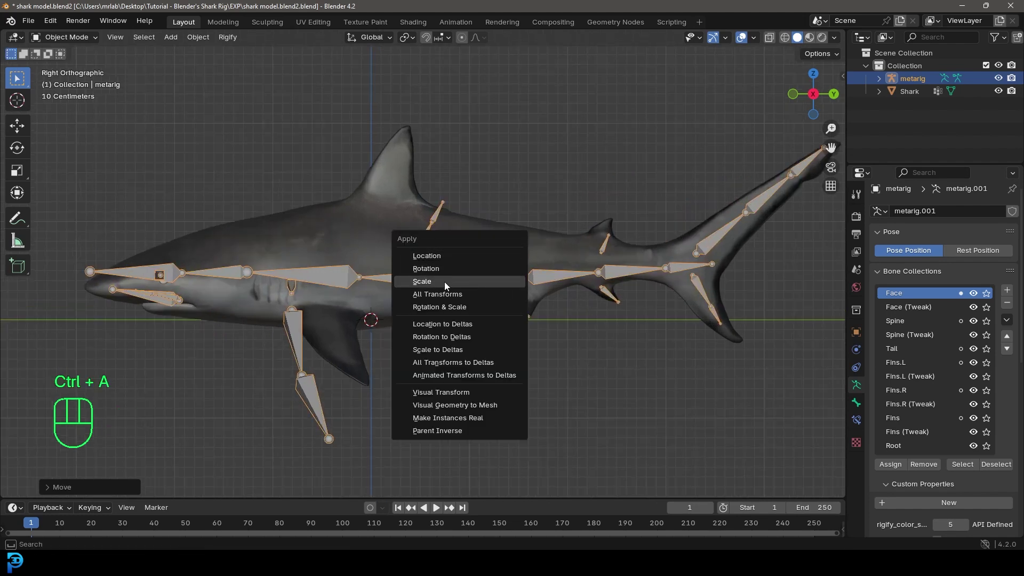
{"action": "key", "text": "s"}
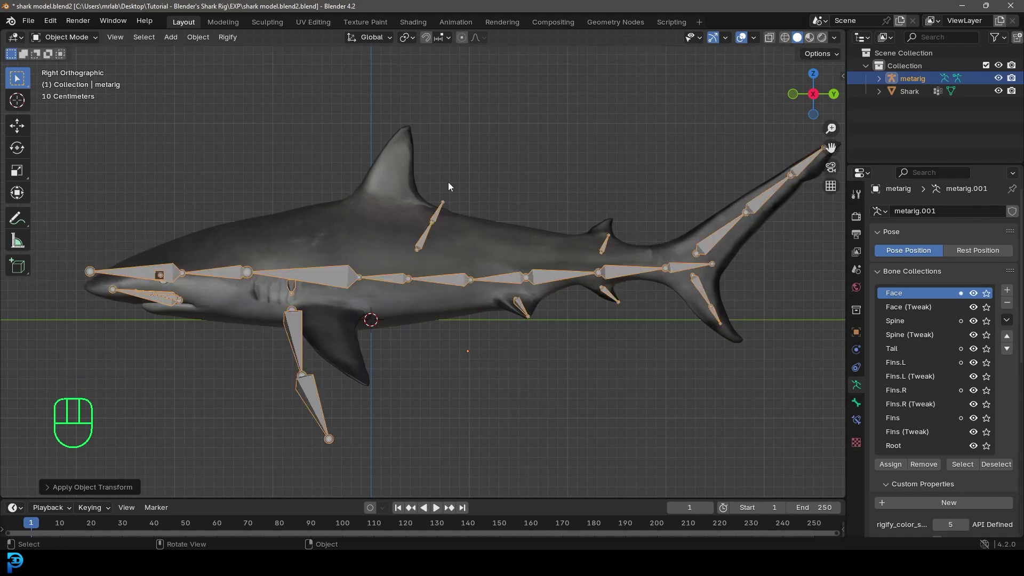
Put the metarig in Edit Mode and enable X-axis mirroring for symmetrical bone edits.
{"action": "left_click", "coordinate": [71, 38]}
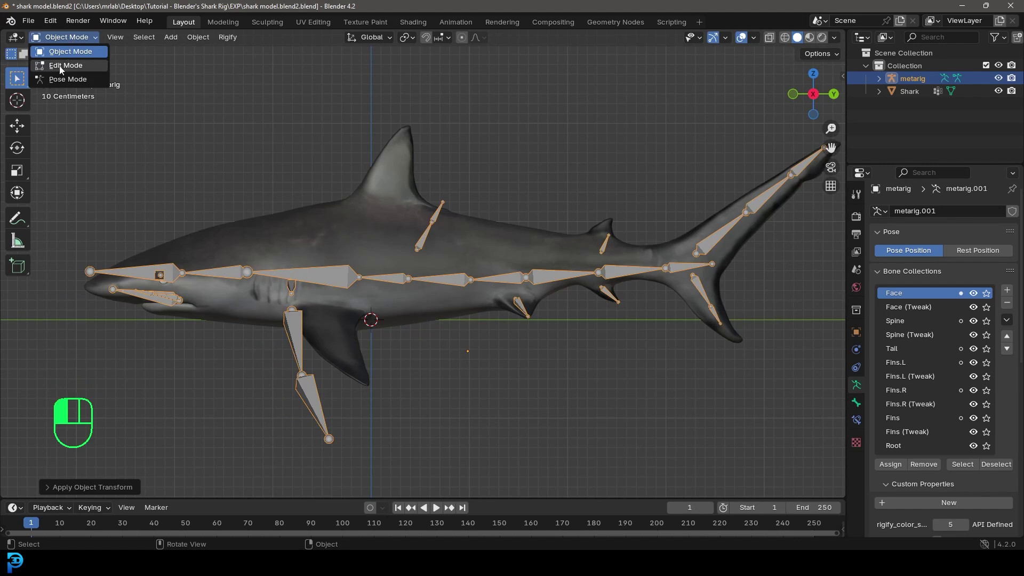
{"action": "left_click", "coordinate": [65, 65]}
{"action": "middle_click_drag", "start_coordinate": [598, 219], "coordinate": [625, 137], "text": "shift"}
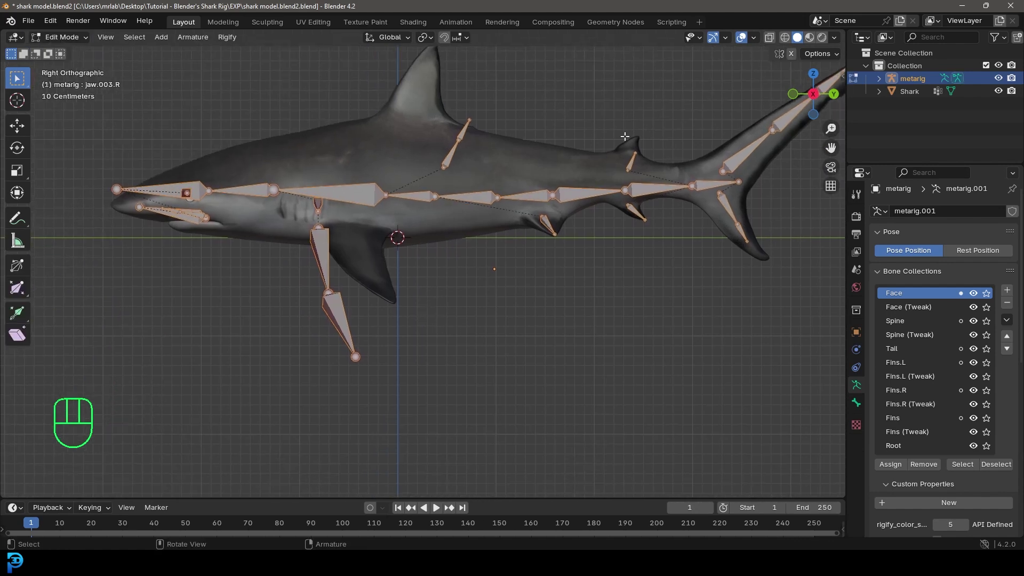
{"action": "left_click", "coordinate": [791, 54]}
Move the outer left side fin bone outward and up toward the pectoral fin in front orthographic view.
{"action": "middle_click_drag", "start_coordinate": [339, 331], "coordinate": [546, 387]}
{"action": "left_click", "coordinate": [528, 368]}
{"action": "key", "text": "KP_1"}
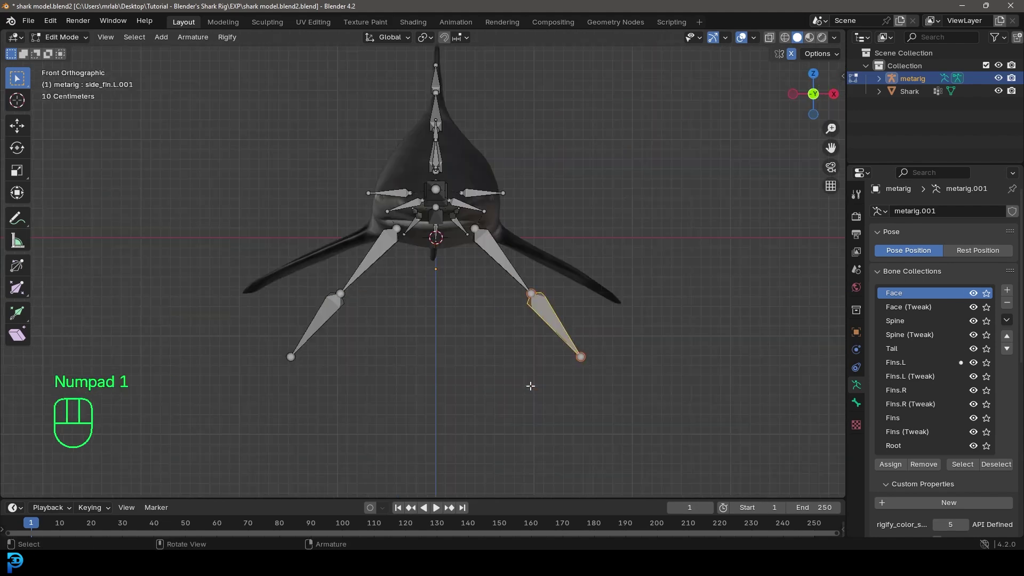
{"action": "scroll", "coordinate": [581, 347], "scroll_direction": "up", "scroll_amount": 1}
{"action": "middle_click_drag", "start_coordinate": [580, 347], "coordinate": [512, 372], "text": "shift"}
{"action": "scroll", "coordinate": [533, 379], "scroll_direction": "up", "scroll_amount": 1}
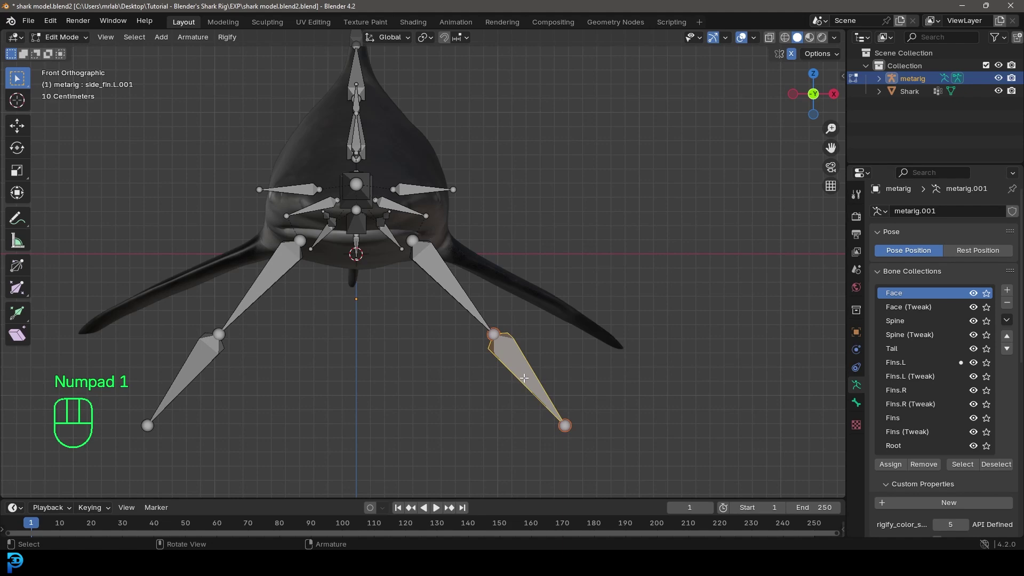
{"action": "key", "text": "g"}
{"action": "left_click", "coordinate": [557, 323]}
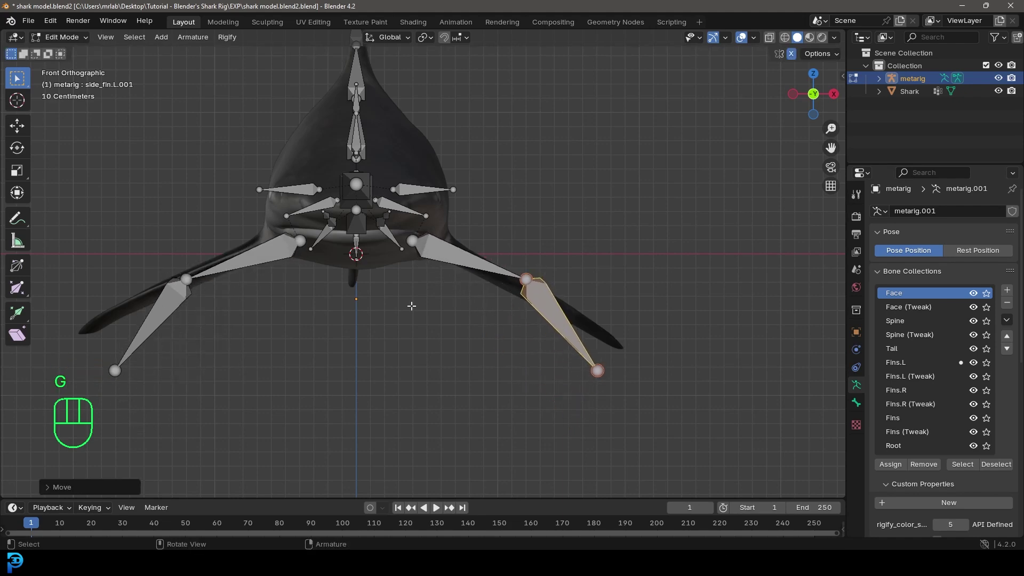
Move the left side fin's root joint out to the body edge and its middle joint onto the fin in front view.
{"action": "scroll", "coordinate": [420, 269], "scroll_direction": "up", "scroll_amount": 2}
{"action": "left_click", "coordinate": [409, 229]}
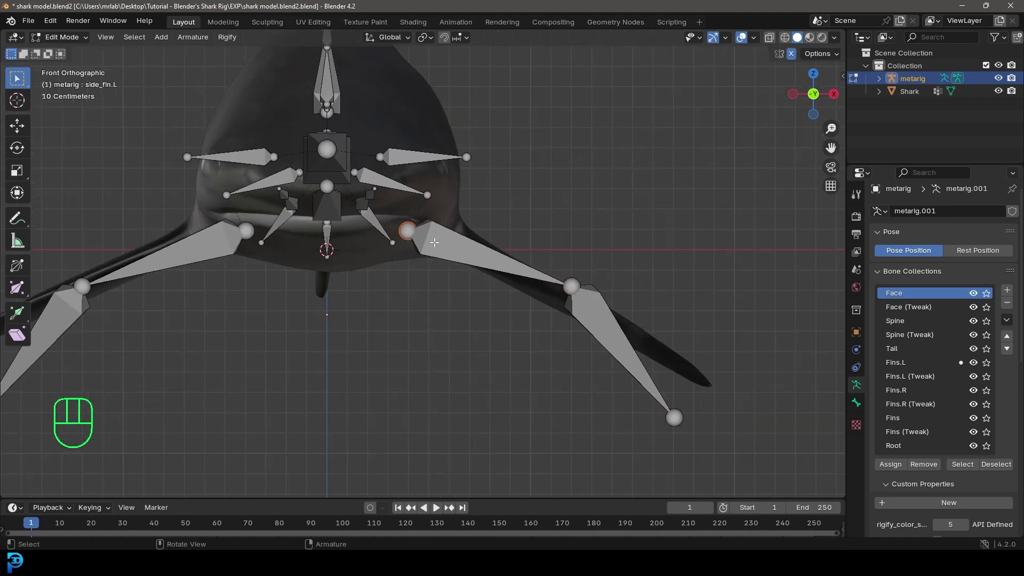
{"action": "scroll", "coordinate": [408, 230], "scroll_direction": "up", "scroll_amount": 3}
{"action": "key", "text": "g"}
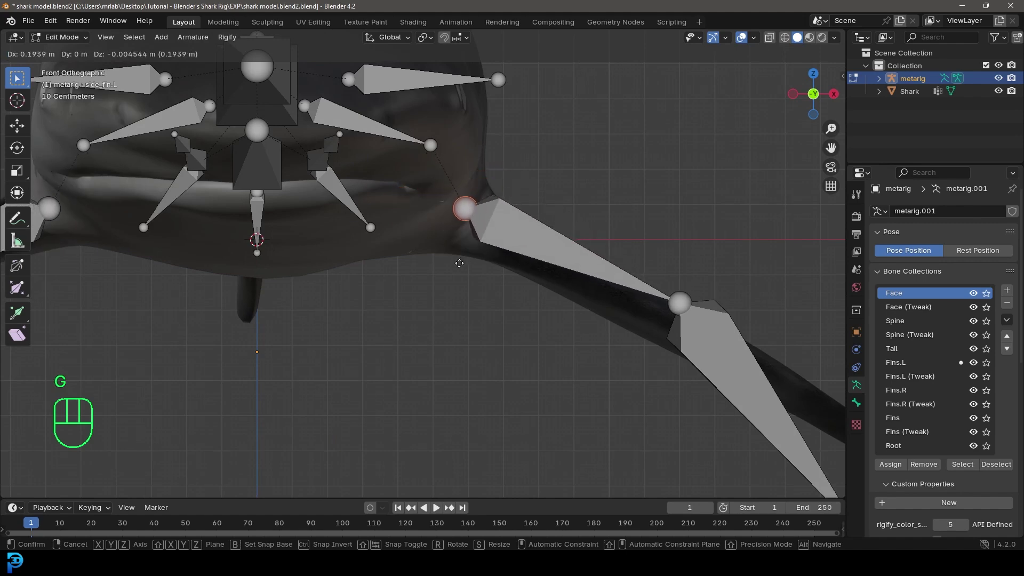
{"action": "left_click", "coordinate": [460, 263]}
{"action": "left_click", "coordinate": [681, 300]}
{"action": "key", "text": "g"}
{"action": "left_click", "coordinate": [661, 311]}
In top view, move the left side fin's root joint and outer bone back inside the pectoral fin.
{"action": "middle_click_drag", "start_coordinate": [660, 307], "coordinate": [376, 311]}
{"action": "key", "text": "KP_7"}
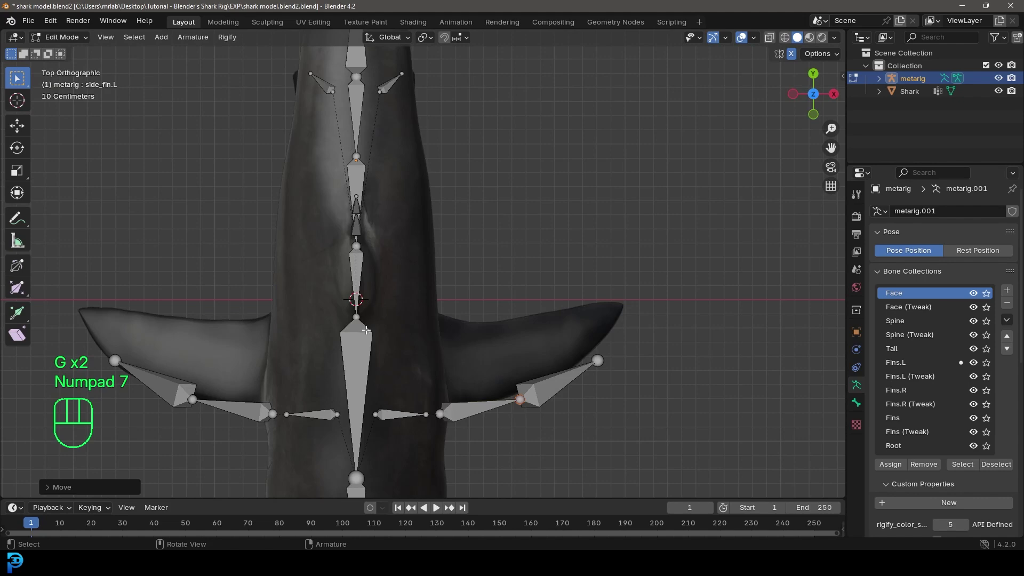
{"action": "scroll", "coordinate": [475, 411], "scroll_direction": "down", "scroll_amount": 2}
{"action": "scroll", "coordinate": [462, 384], "scroll_direction": "up", "scroll_amount": 1}
{"action": "left_click", "coordinate": [435, 394]}
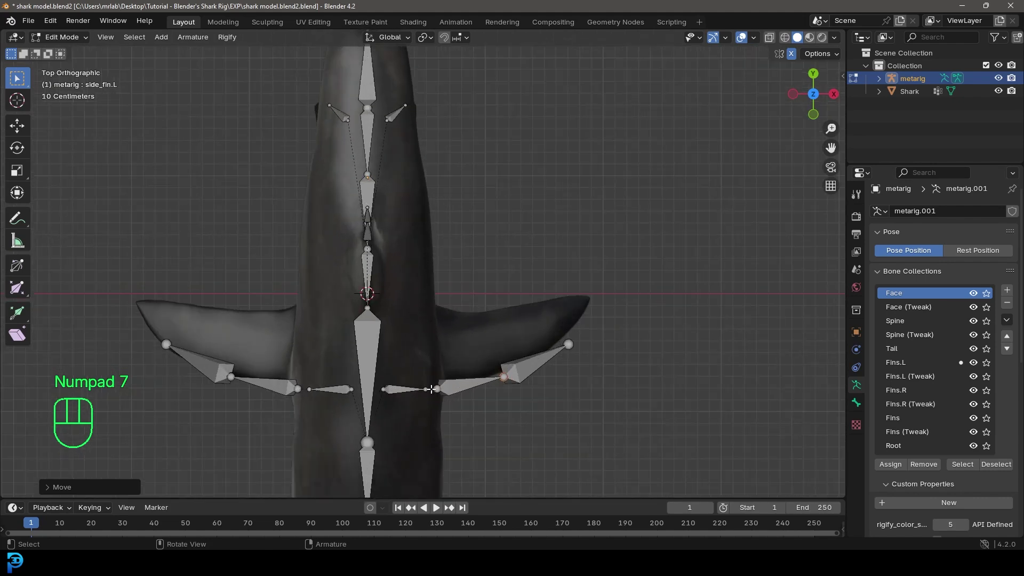
{"action": "key", "text": "g"}
{"action": "left_click", "coordinate": [443, 362]}
{"action": "left_click", "coordinate": [531, 370]}
{"action": "key", "text": "g"}
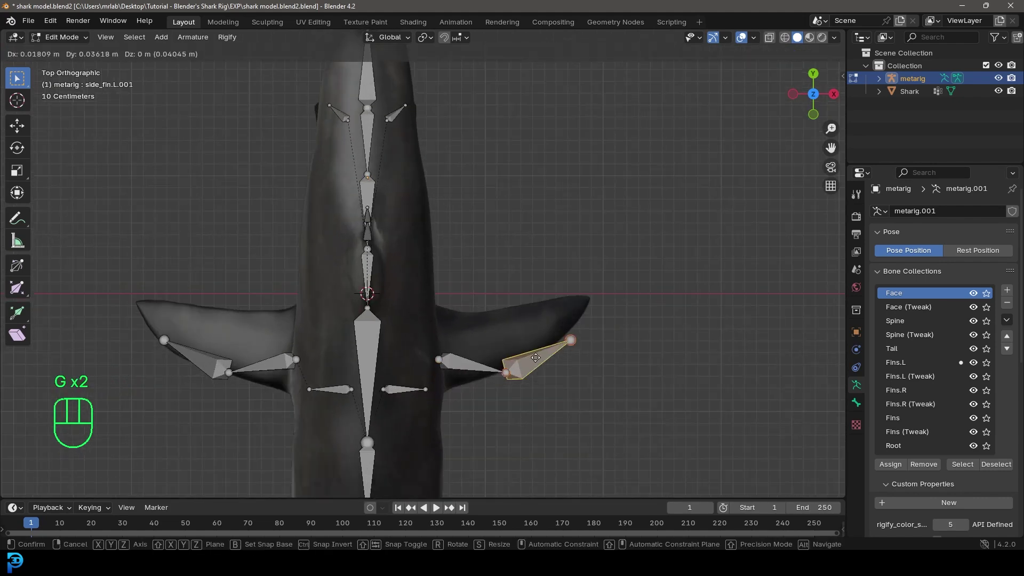
{"action": "left_click", "coordinate": [541, 331]}
Fine-tune the left side fin's root, middle and tip joints along the pectoral fin's centre in top view.
{"action": "left_click", "coordinate": [516, 342]}
{"action": "key", "text": "g"}
{"action": "left_click", "coordinate": [518, 346]}
{"action": "left_click", "coordinate": [438, 360]}
{"action": "key", "text": "g"}
{"action": "left_click", "coordinate": [437, 362]}
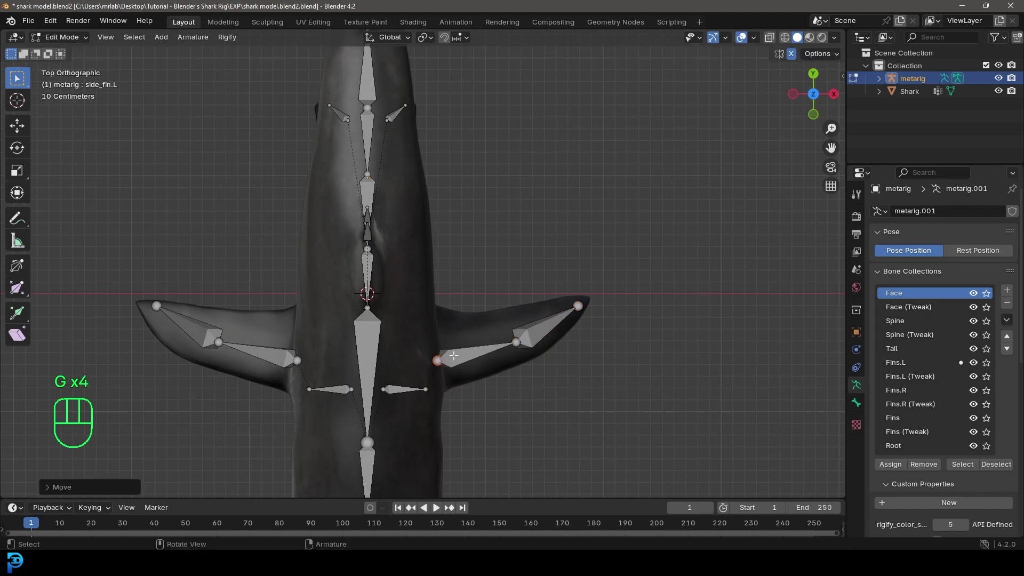
{"action": "left_click", "coordinate": [517, 343]}
{"action": "key", "text": "g"}
{"action": "left_click", "coordinate": [519, 340]}
{"action": "left_click", "coordinate": [579, 305]}
{"action": "key", "text": "g"}
{"action": "left_click", "coordinate": [583, 305]}
Move and rotate the left shoulder bone in top view so it angles toward the side fin's root.
{"action": "middle_click_drag", "start_coordinate": [474, 420], "coordinate": [442, 369], "text": "shift"}
{"action": "scroll", "coordinate": [422, 267], "scroll_direction": "up", "scroll_amount": 2}
{"action": "left_click", "coordinate": [382, 279]}
{"action": "scroll", "coordinate": [444, 370], "scroll_direction": "up", "scroll_amount": 1}
{"action": "key", "text": "g"}
{"action": "left_click", "coordinate": [442, 342]}
{"action": "key", "text": "r"}
{"action": "left_click", "coordinate": [536, 313]}
{"action": "key", "text": "g"}
{"action": "left_click", "coordinate": [526, 307]}
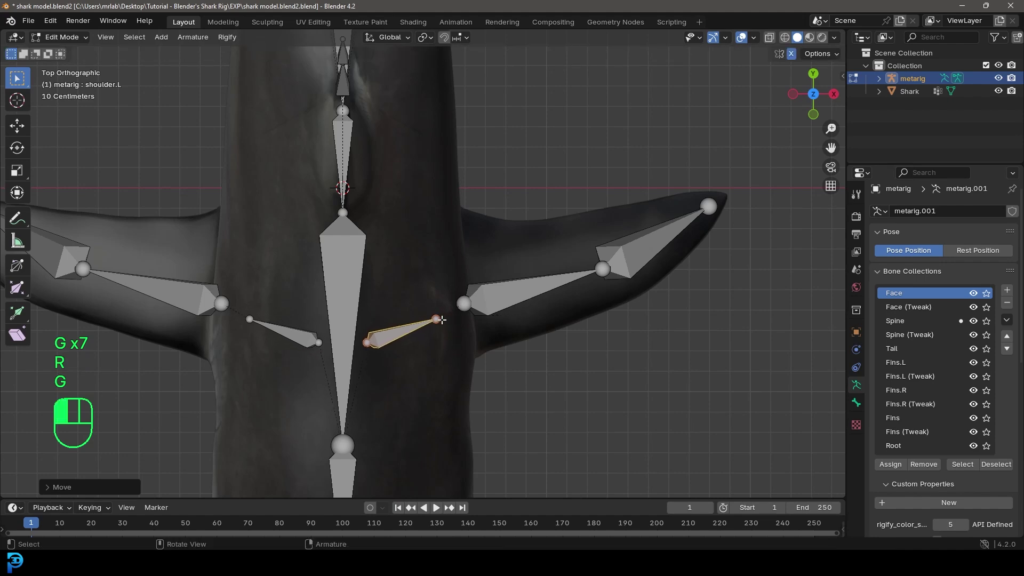
Extend the left shoulder bone's tip toward the side fin and nudge the fin's root joint in top view.
{"action": "key", "text": "g"}
{"action": "left_click", "coordinate": [469, 305]}
{"action": "left_click", "coordinate": [469, 305]}
{"action": "key", "text": "g"}
{"action": "left_click", "coordinate": [467, 300]}
In front view, raise the left side fin's tip joint toward the end of the pectoral fin.
{"action": "scroll", "coordinate": [631, 379], "scroll_direction": "down", "scroll_amount": 6}
{"action": "middle_click_drag", "start_coordinate": [632, 380], "coordinate": [569, 249]}
{"action": "key", "text": "KP_1"}
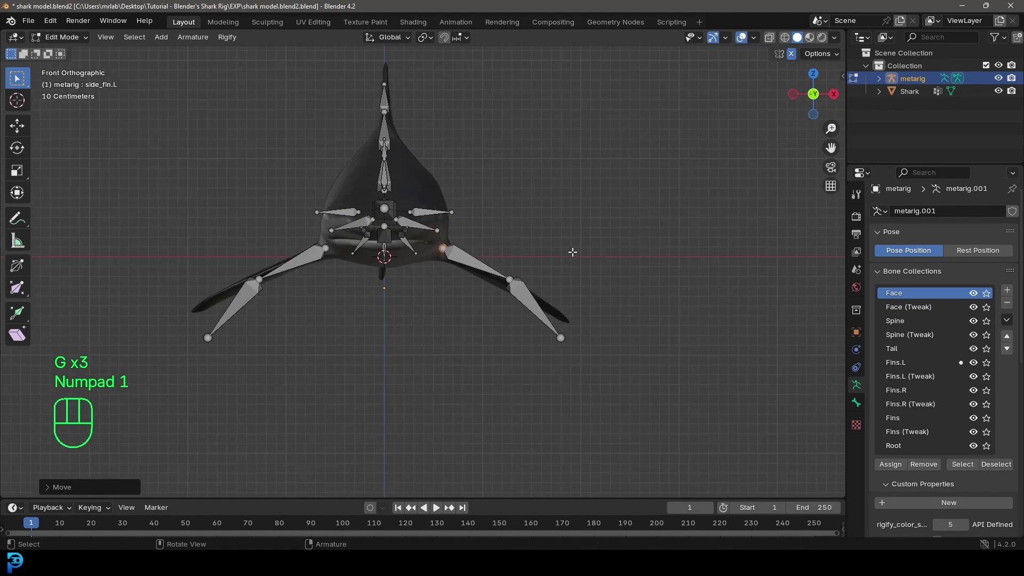
{"action": "scroll", "coordinate": [569, 250], "scroll_direction": "up", "scroll_amount": 4}
{"action": "left_click", "coordinate": [662, 404]}
{"action": "key", "text": "g"}
{"action": "left_click", "coordinate": [674, 374]}
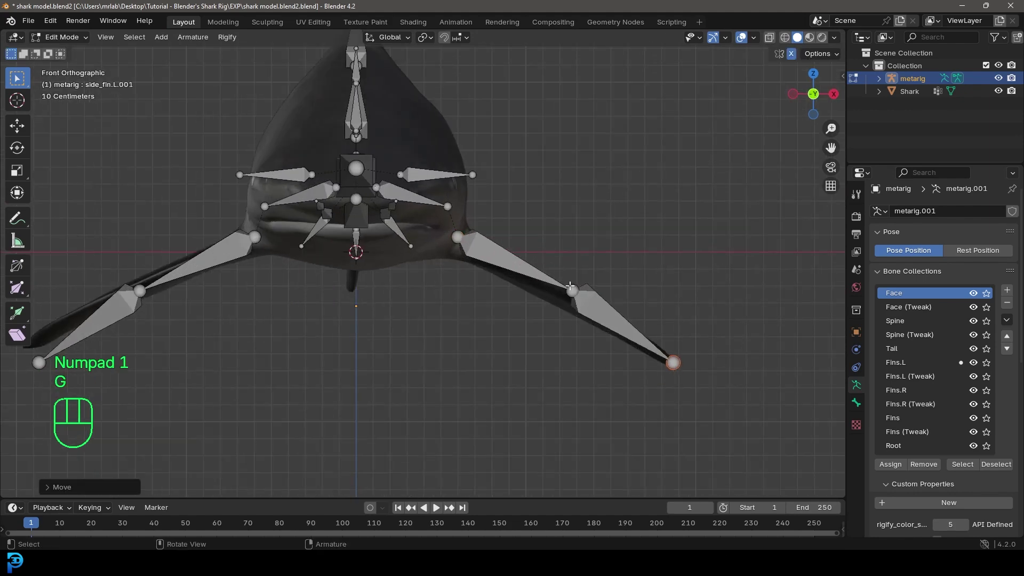
Lower the left side fin's middle joint into the fin and check its root joint's placement in front view.
{"action": "left_click", "coordinate": [574, 293]}
{"action": "key", "text": "g"}
{"action": "left_click", "coordinate": [565, 299]}
{"action": "left_click", "coordinate": [453, 230]}
{"action": "key", "text": "g"}
{"action": "left_click", "coordinate": [454, 230]}
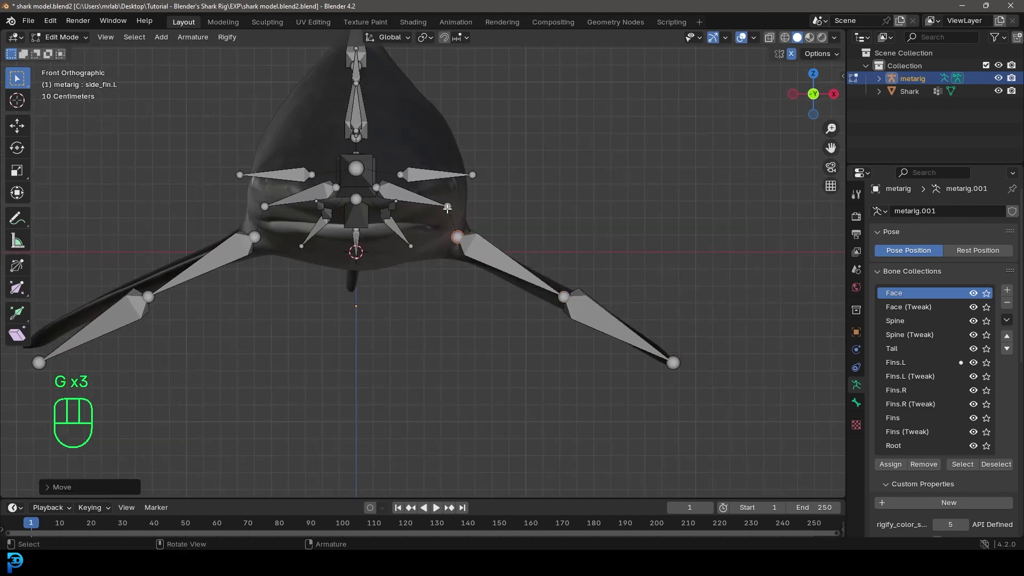
Lower the left shoulder bone's tip toward the side fin's root joint in front view.
{"action": "left_click", "coordinate": [447, 205]}
{"action": "scroll", "coordinate": [452, 205], "scroll_direction": "up", "scroll_amount": 2}
{"action": "key", "text": "g"}
{"action": "left_click", "coordinate": [456, 212]}
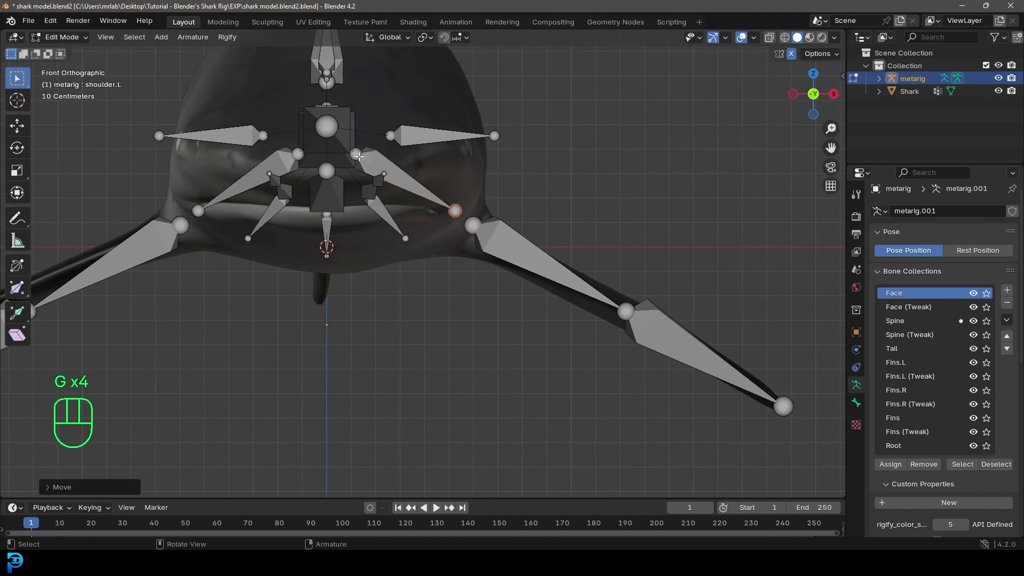
Move both top fin bones up into the dorsal fin in right orthographic view.
{"action": "scroll", "coordinate": [585, 293], "scroll_direction": "down", "scroll_amount": 4}
{"action": "middle_click_drag", "start_coordinate": [591, 307], "coordinate": [408, 359]}
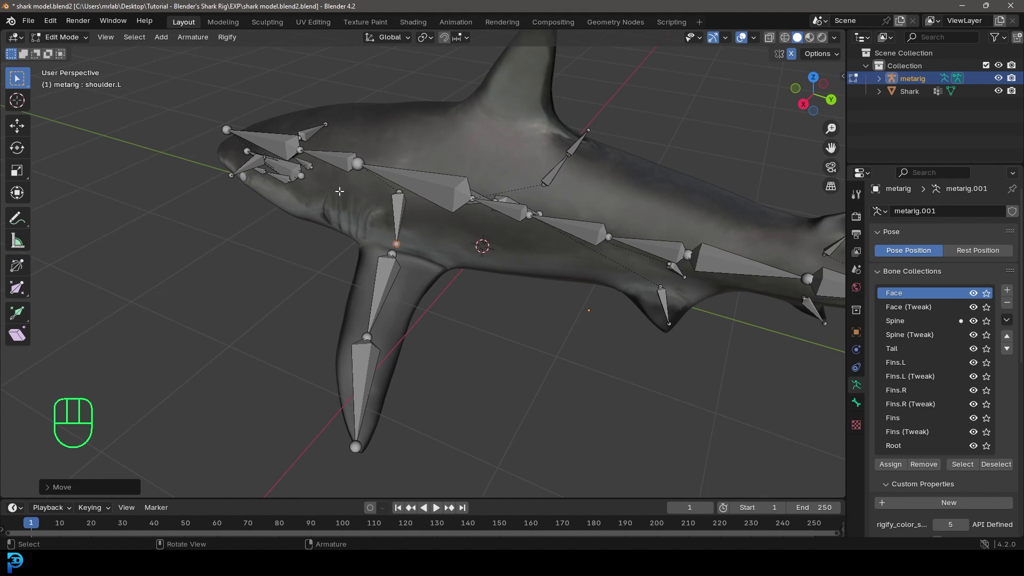
{"action": "key", "text": "KP_3"}
{"action": "middle_click_drag", "start_coordinate": [379, 208], "coordinate": [417, 303], "text": "shift"}
{"action": "scroll", "coordinate": [418, 302], "scroll_direction": "up", "scroll_amount": 3}
{"action": "left_click_drag", "start_coordinate": [496, 318], "coordinate": [423, 232]}
{"action": "scroll", "coordinate": [462, 306], "scroll_direction": "up", "scroll_amount": 3}
{"action": "key", "text": "g"}
{"action": "left_click", "coordinate": [433, 227]}
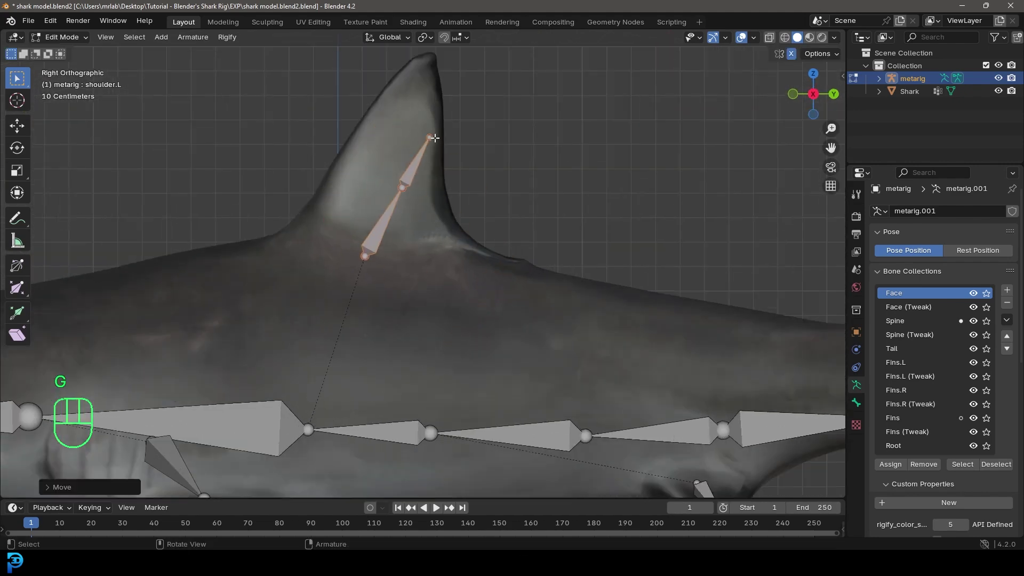
Position the top fin's tip, middle and base joints along the centre of the dorsal fin.
{"action": "left_click", "coordinate": [434, 138]}
{"action": "key", "text": "g"}
{"action": "left_click", "coordinate": [426, 62]}
{"action": "left_click", "coordinate": [403, 188]}
{"action": "key", "text": "g"}
{"action": "left_click", "coordinate": [386, 163]}
{"action": "left_click", "coordinate": [366, 259]}
{"action": "key", "text": "g"}
{"action": "left_click", "coordinate": [369, 251]}
Move the upper mid fin bone up into the small rear dorsal fin.
{"action": "scroll", "coordinate": [413, 319], "scroll_direction": "down", "scroll_amount": 5}
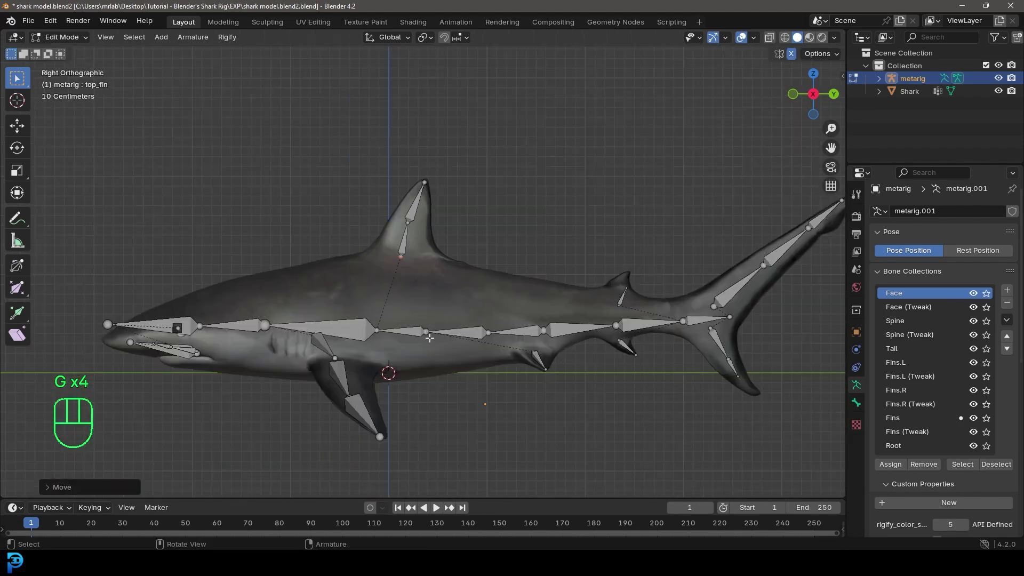
{"action": "scroll", "coordinate": [602, 336], "scroll_direction": "up", "scroll_amount": 2}
{"action": "middle_click_drag", "start_coordinate": [638, 347], "coordinate": [481, 321], "text": "shift"}
{"action": "scroll", "coordinate": [480, 319], "scroll_direction": "up", "scroll_amount": 3}
{"action": "left_click", "coordinate": [643, 294]}
{"action": "middle_click_drag", "start_coordinate": [691, 319], "coordinate": [584, 282], "text": "shift"}
{"action": "key", "text": "g"}
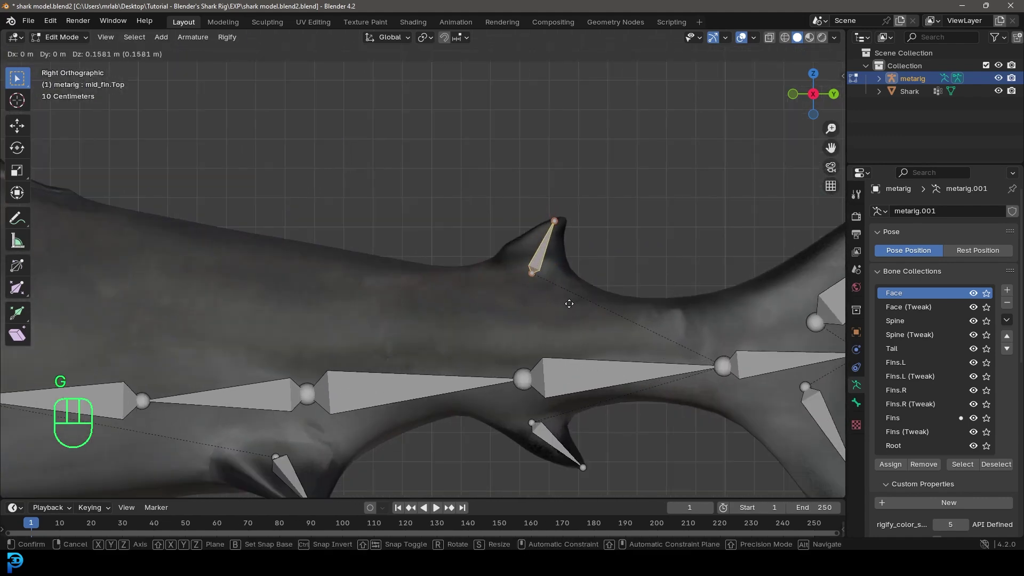
{"action": "left_click", "coordinate": [566, 222]}
Fit the lower mid fin bone inside the small underside fin and place its tip joint at the fin's tip.
{"action": "left_click", "coordinate": [555, 445]}
{"action": "key", "text": "g"}
{"action": "left_click", "coordinate": [547, 436]}
{"action": "key", "text": "g"}
{"action": "left_click", "coordinate": [539, 432]}
{"action": "left_click", "coordinate": [572, 460]}
{"action": "key", "text": "g"}
{"action": "left_click", "coordinate": [591, 471]}
Move the left chest fin bone's base joint forward to the root of the rear belly fin in right view.
{"action": "scroll", "coordinate": [528, 445], "scroll_direction": "down", "scroll_amount": 3}
{"action": "middle_click_drag", "start_coordinate": [527, 445], "coordinate": [635, 364], "text": "shift"}
{"action": "scroll", "coordinate": [638, 343], "scroll_direction": "up", "scroll_amount": 3}
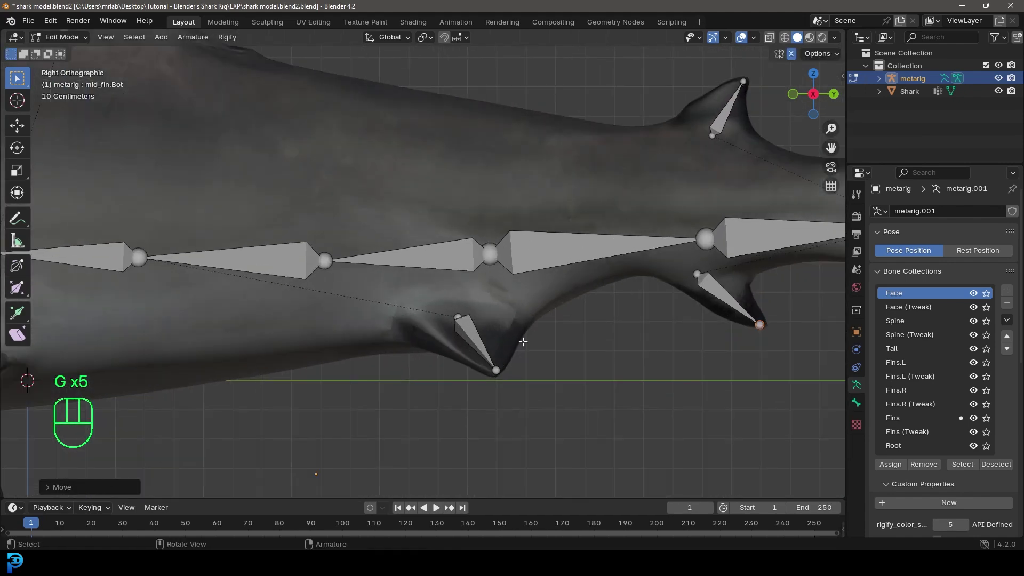
{"action": "scroll", "coordinate": [534, 341], "scroll_direction": "down", "scroll_amount": 4}
{"action": "middle_click_drag", "start_coordinate": [571, 331], "coordinate": [578, 334], "text": "shift"}
{"action": "scroll", "coordinate": [578, 334], "scroll_direction": "up", "scroll_amount": 2}
{"action": "left_click", "coordinate": [463, 315]}
{"action": "middle_click_drag", "start_coordinate": [464, 315], "coordinate": [514, 405]}
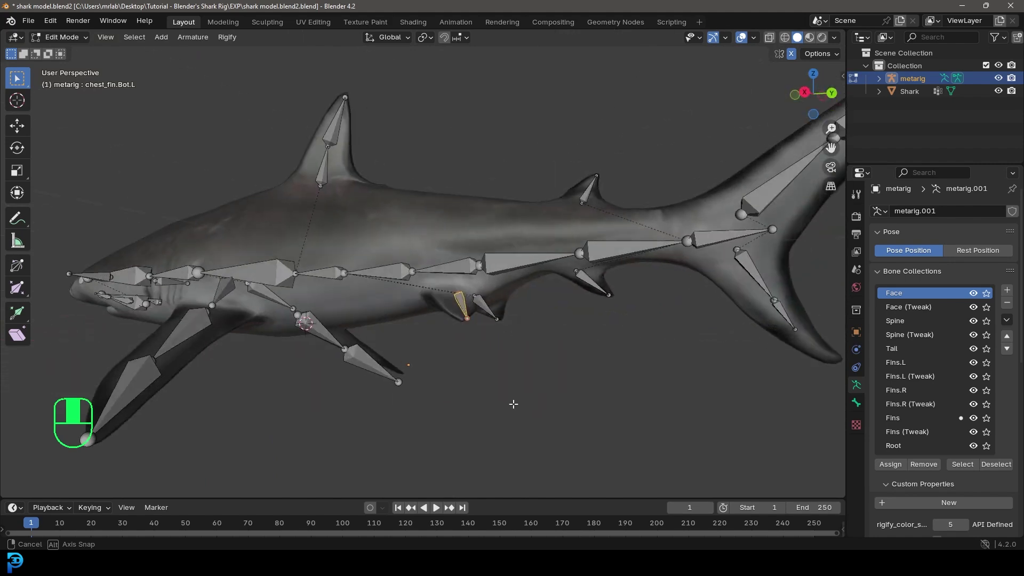
{"action": "key", "text": "KP_3"}
{"action": "key", "text": "KP_1"}
{"action": "key", "text": "KP_3"}
{"action": "scroll", "coordinate": [513, 398], "scroll_direction": "up", "scroll_amount": 5}
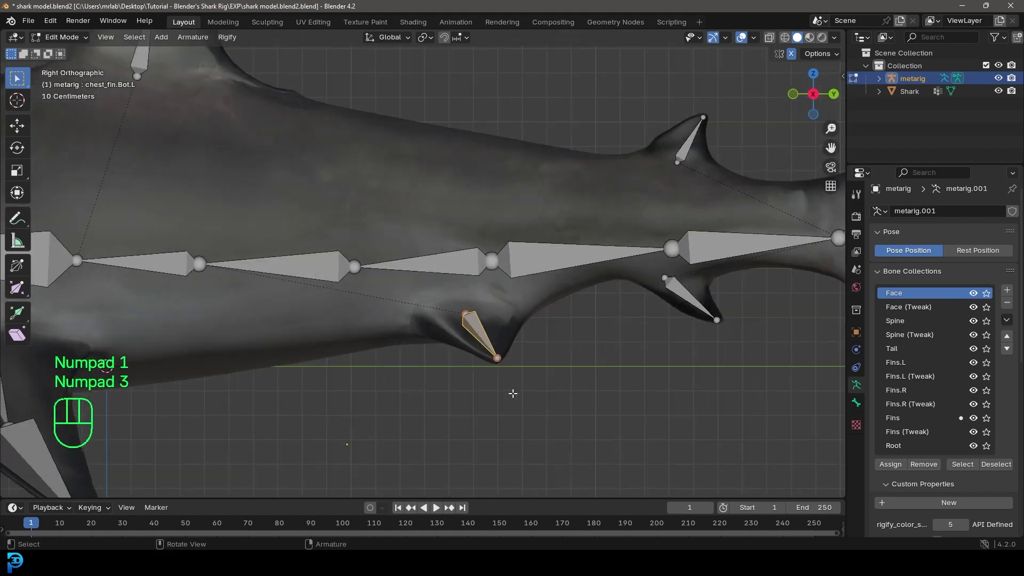
{"action": "left_click", "coordinate": [468, 313]}
{"action": "key", "text": "g"}
{"action": "left_click", "coordinate": [448, 304]}
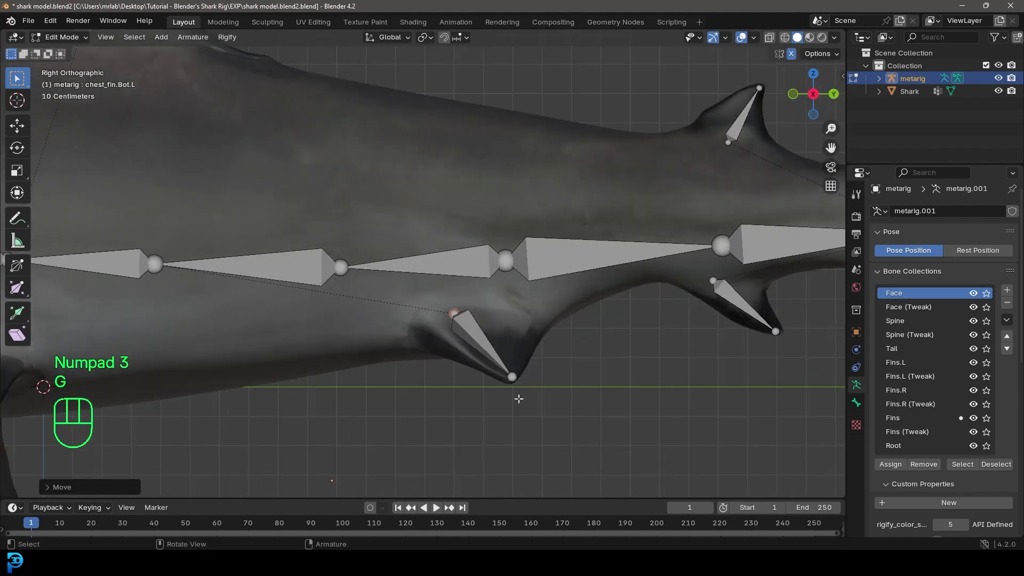
Place the left chest fin bone's tip joint at the belly fin's tip, correcting it from an angled view.
{"action": "left_click", "coordinate": [518, 385]}
{"action": "key", "text": "g"}
{"action": "left_click", "coordinate": [522, 385]}
{"action": "middle_click_drag", "start_coordinate": [521, 385], "coordinate": [596, 389]}
{"action": "key", "text": "g"}
{"action": "left_click", "coordinate": [474, 369]}
Move the upper tail fin's end joint out to the tip of the tail in right orthographic view.
{"action": "scroll", "coordinate": [474, 369], "scroll_direction": "down", "scroll_amount": 4}
{"action": "key", "text": "KP_3"}
{"action": "scroll", "coordinate": [473, 348], "scroll_direction": "up", "scroll_amount": 5}
{"action": "middle_click_drag", "start_coordinate": [473, 348], "coordinate": [596, 148], "text": "shift"}
{"action": "left_click", "coordinate": [585, 157]}
{"action": "key", "text": "g"}
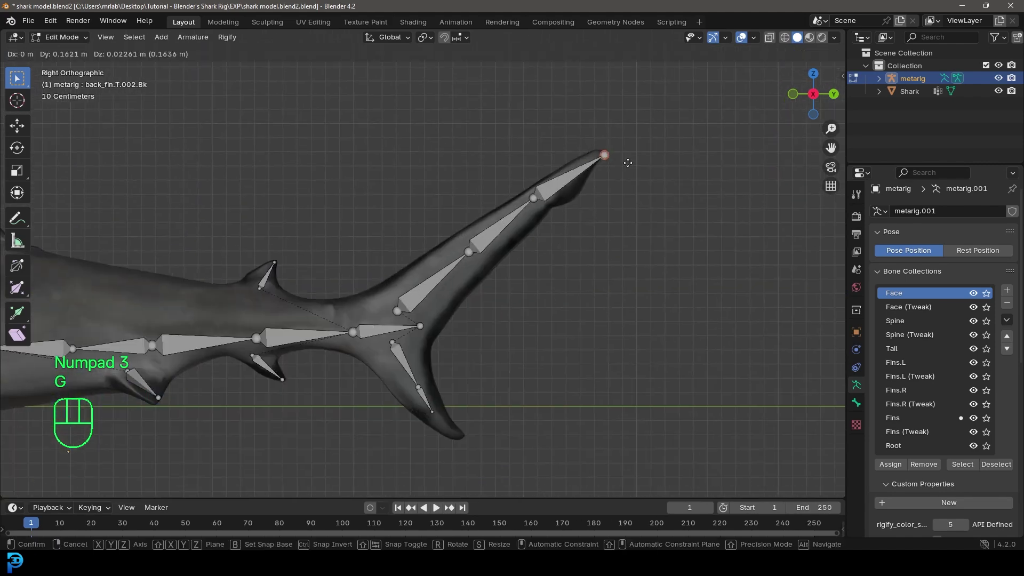
{"action": "left_click", "coordinate": [623, 162]}
{"action": "middle_click_drag", "start_coordinate": [459, 360], "coordinate": [476, 255], "text": "shift"}
{"action": "scroll", "coordinate": [476, 256], "scroll_direction": "up", "scroll_amount": 2}
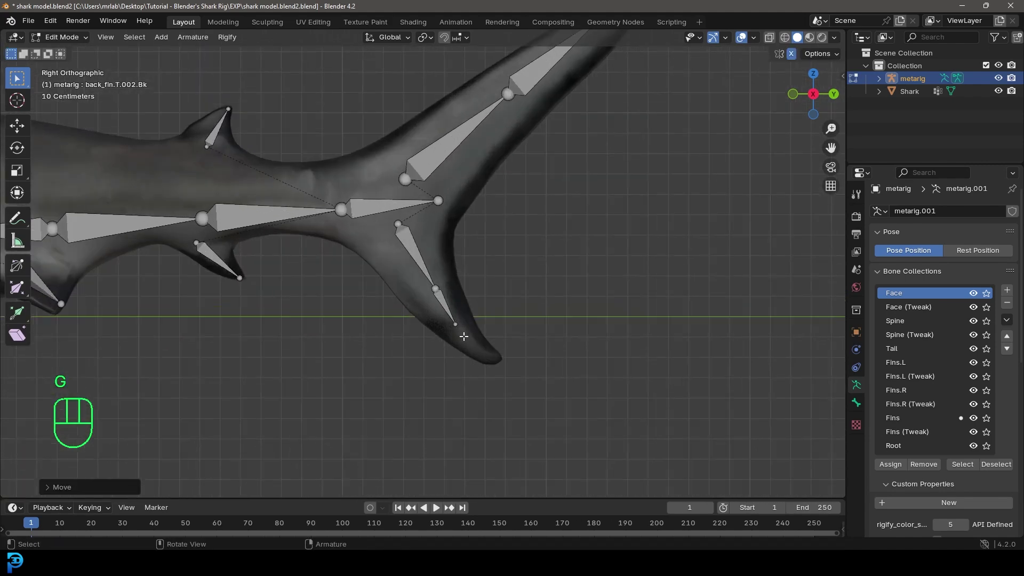
Fit the lower tail fin bones inside the lower tail lobe, placing the tip joint at its end and adjusting the middle and base joints.
{"action": "left_click", "coordinate": [464, 328]}
{"action": "key", "text": "g"}
{"action": "left_click", "coordinate": [504, 373]}
{"action": "left_click", "coordinate": [436, 289]}
{"action": "key", "text": "g"}
{"action": "left_click", "coordinate": [430, 301]}
{"action": "key", "text": "g"}
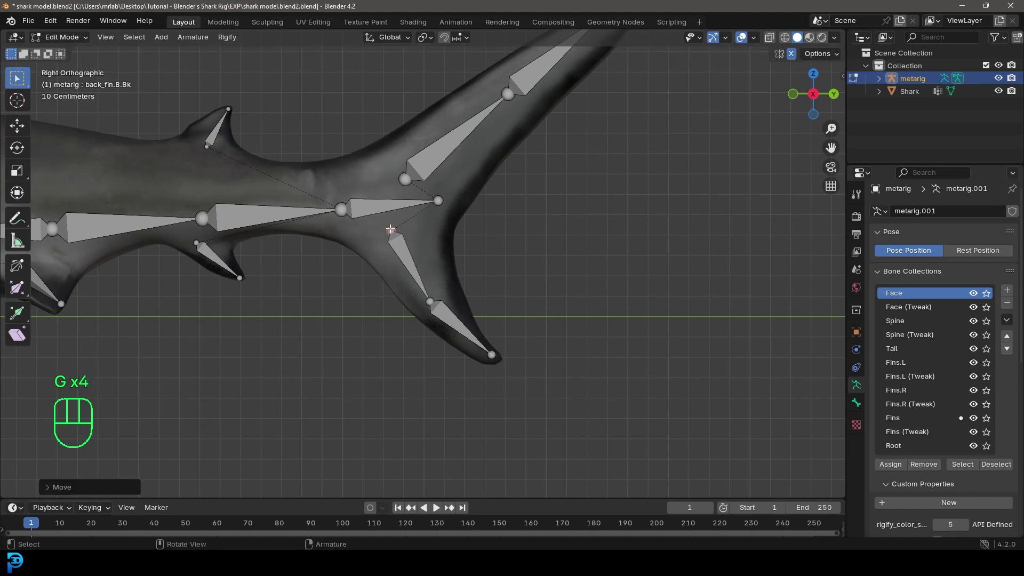
Shift the last tail bone's base and end joints slightly forward at the root of the tail fin.
{"action": "left_click", "coordinate": [339, 209]}
{"action": "key", "text": "g"}
{"action": "left_click", "coordinate": [314, 203]}
{"action": "left_click", "coordinate": [434, 200]}
{"action": "key", "text": "g"}
{"action": "left_click", "coordinate": [421, 201]}
Raise the spine joints above the lower mid fin and the rear belly fin to the body's centre line.
{"action": "scroll", "coordinate": [234, 228], "scroll_direction": "down", "scroll_amount": 2}
{"action": "left_click", "coordinate": [269, 234]}
{"action": "key", "text": "g"}
{"action": "left_click", "coordinate": [266, 223]}
{"action": "middle_click_drag", "start_coordinate": [249, 238], "coordinate": [350, 287], "text": "shift"}
{"action": "scroll", "coordinate": [349, 287], "scroll_direction": "up", "scroll_amount": 3}
{"action": "left_click", "coordinate": [209, 284]}
{"action": "middle_click_drag", "start_coordinate": [248, 229], "coordinate": [414, 228], "text": "shift"}
{"action": "key", "text": "g"}
{"action": "right_click", "coordinate": [354, 313]}
{"action": "left_click_drag", "start_coordinate": [382, 307], "coordinate": [348, 219]}
{"action": "key", "text": "g"}
{"action": "left_click", "coordinate": [337, 192]}
{"action": "scroll", "coordinate": [180, 323], "scroll_direction": "down", "scroll_amount": 2}
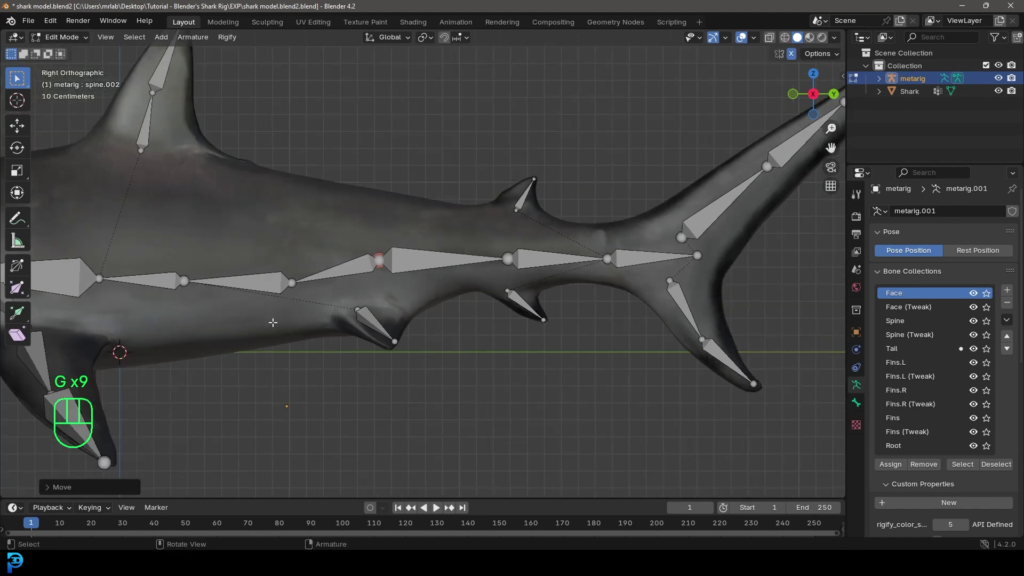
Raise the mid-body spine bone and the joints beneath the dorsal fin and above the gills along the body's centre line.
{"action": "left_click_drag", "start_coordinate": [304, 308], "coordinate": [165, 243]}
{"action": "key", "text": "g"}
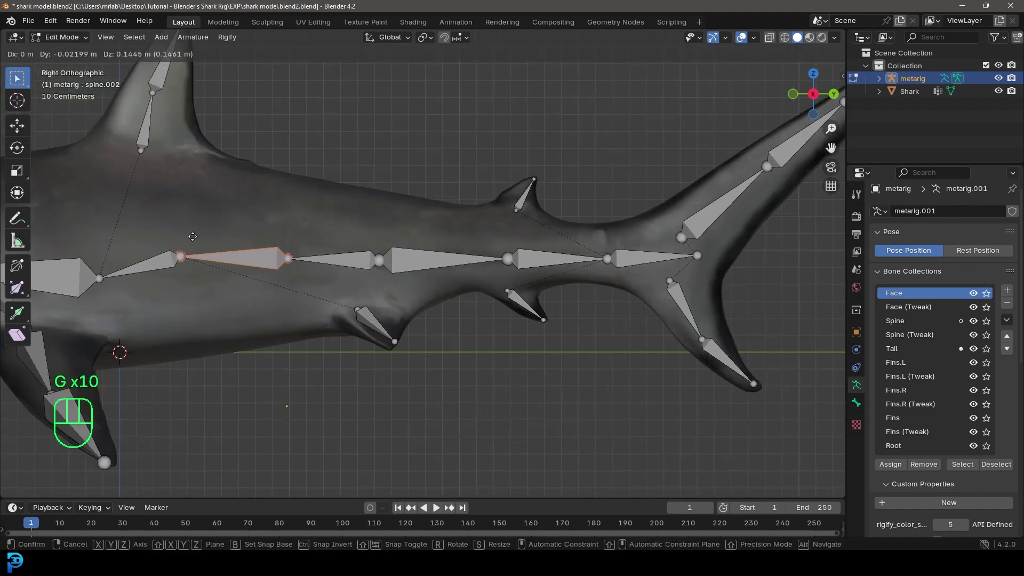
{"action": "left_click", "coordinate": [193, 239]}
{"action": "middle_click_drag", "start_coordinate": [151, 292], "coordinate": [461, 306], "text": "shift"}
{"action": "left_click_drag", "start_coordinate": [436, 331], "coordinate": [343, 254]}
{"action": "key", "text": "g"}
{"action": "left_click", "coordinate": [346, 257]}
{"action": "left_click_drag", "start_coordinate": [253, 311], "coordinate": [207, 258]}
{"action": "key", "text": "g"}
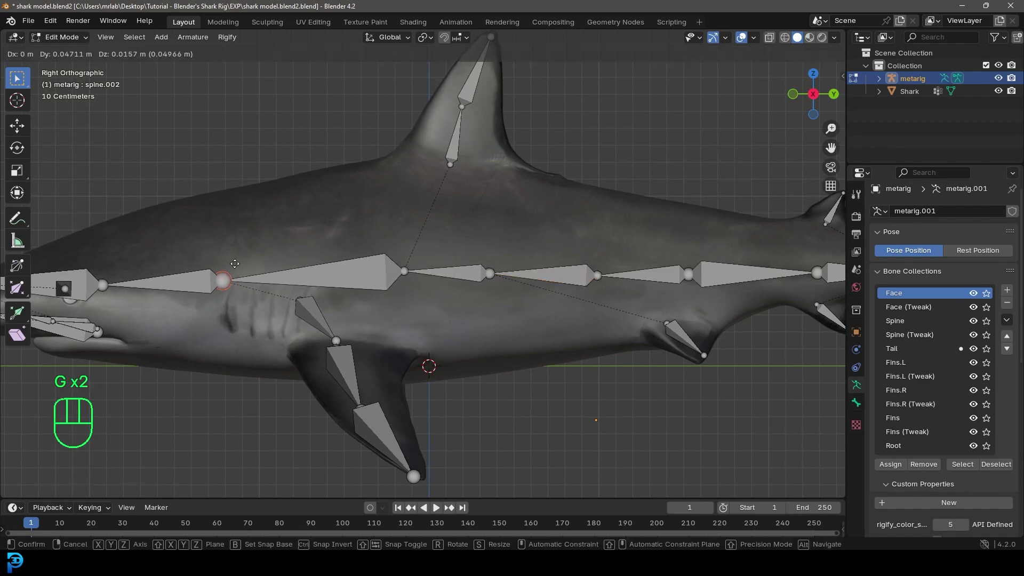
{"action": "left_click", "coordinate": [242, 259]}
Adjust the head bone's tip joint near the end of the snout and show that bone's properties.
{"action": "middle_click_drag", "start_coordinate": [62, 306], "coordinate": [333, 309], "text": "shift"}
{"action": "scroll", "coordinate": [333, 310], "scroll_direction": "up", "scroll_amount": 2}
{"action": "left_click", "coordinate": [166, 276]}
{"action": "middle_click_drag", "start_coordinate": [170, 295], "coordinate": [231, 283], "text": "shift"}
{"action": "scroll", "coordinate": [267, 256], "scroll_direction": "up", "scroll_amount": 1}
{"action": "key", "text": "g"}
{"action": "left_click", "coordinate": [315, 276]}
{"action": "left_click", "coordinate": [336, 275]}
{"action": "left_click", "coordinate": [857, 403]}
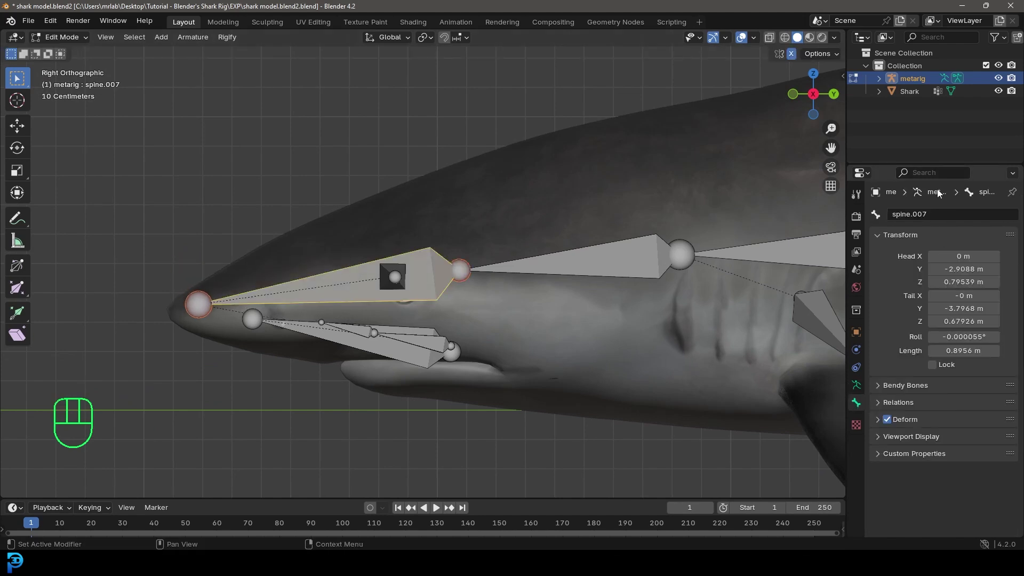
Select all the jaw bones together and move them back and down into the shark's lower jaw.
{"action": "left_click_drag", "start_coordinate": [520, 409], "coordinate": [293, 313]}
{"action": "left_click", "coordinate": [369, 354]}
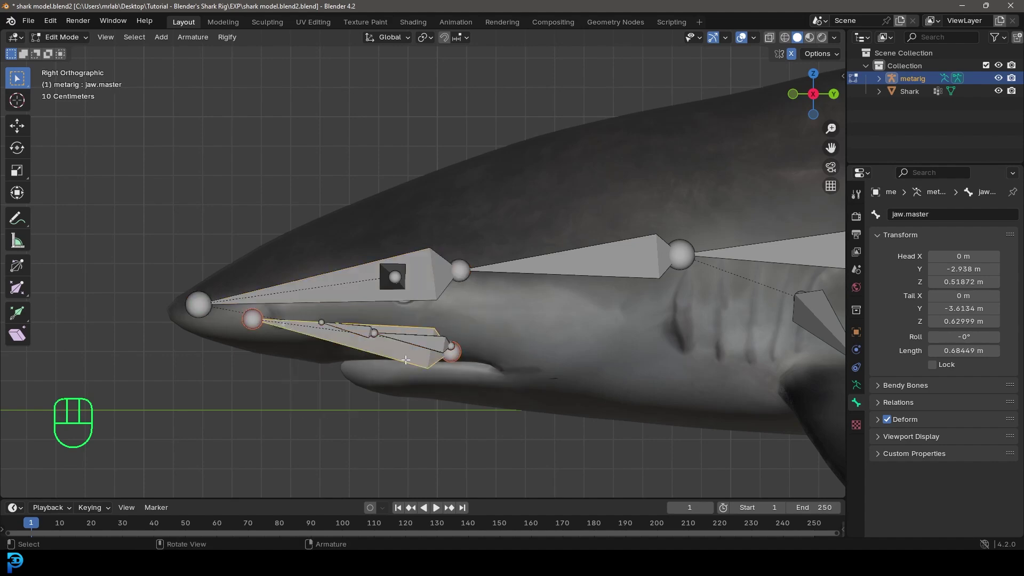
{"action": "left_click_drag", "start_coordinate": [490, 405], "coordinate": [387, 349]}
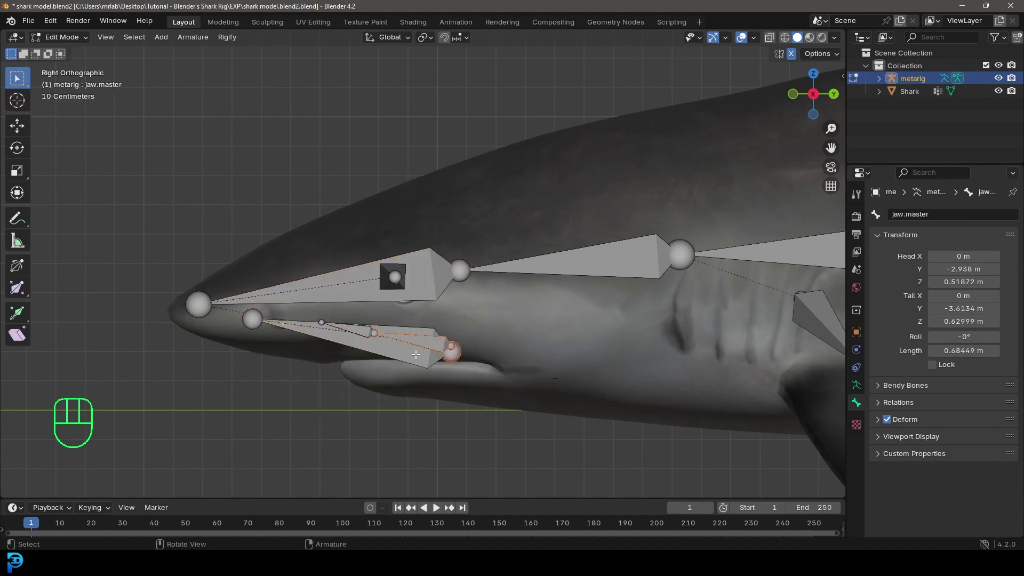
{"action": "key", "text": "z"}
{"action": "left_click_drag", "start_coordinate": [527, 387], "coordinate": [246, 314]}
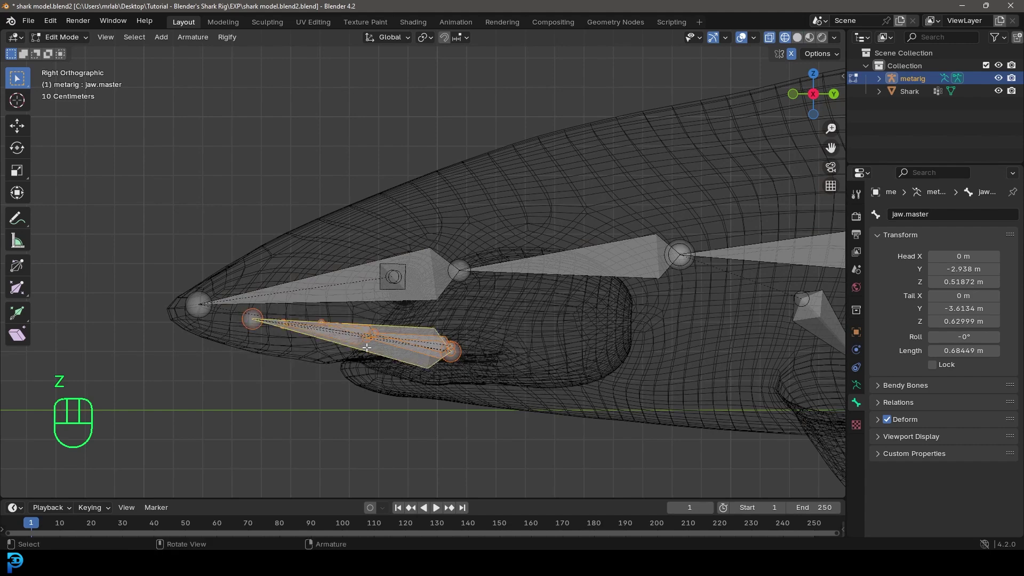
{"action": "key", "text": "z"}
{"action": "middle_click_drag", "start_coordinate": [413, 356], "coordinate": [269, 317], "text": "shift"}
{"action": "scroll", "coordinate": [269, 322], "scroll_direction": "up", "scroll_amount": 1}
{"action": "key", "text": "g"}
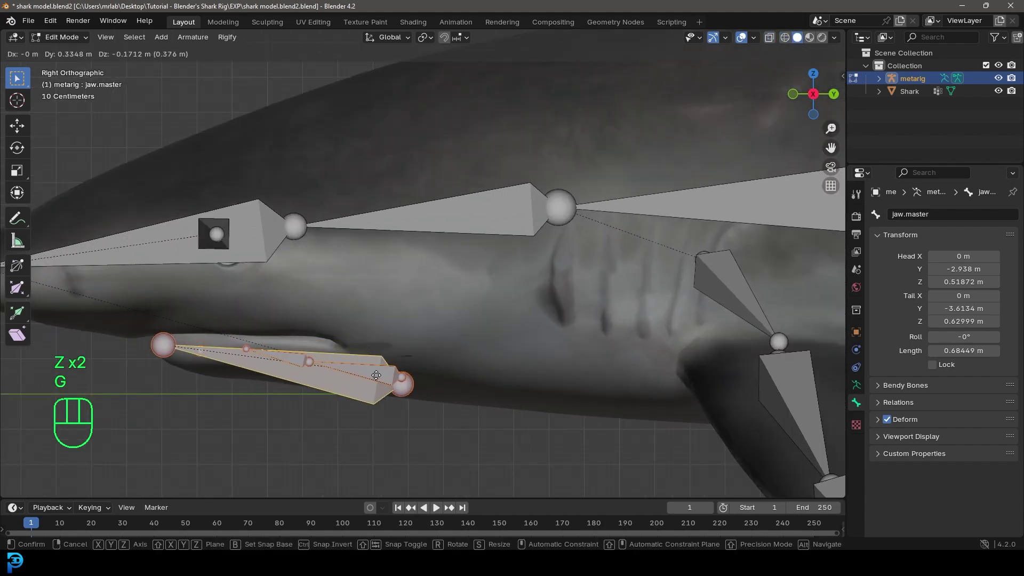
{"action": "left_click", "coordinate": [387, 374]}
{"action": "key", "text": "r"}
{"action": "right_click", "coordinate": [518, 368]}
{"action": "key", "text": "g"}
{"action": "left_click", "coordinate": [512, 365]}
Move the tip joint of jaw.003.L forward toward the mouth's edge in bottom orthographic view.
{"action": "key", "text": "ctrl+KP_7"}
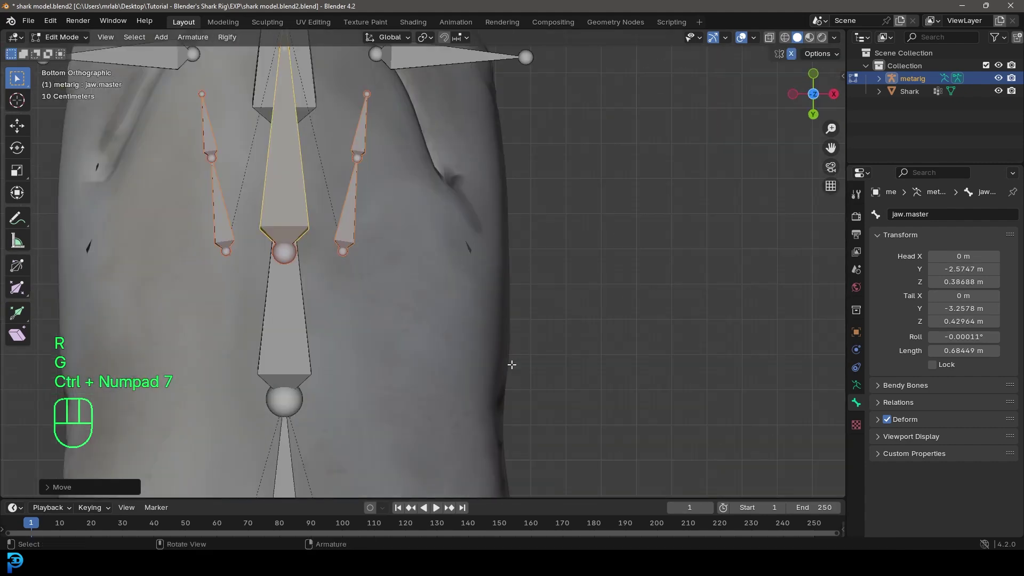
{"action": "scroll", "coordinate": [439, 295], "scroll_direction": "down", "scroll_amount": 2}
{"action": "middle_click_drag", "start_coordinate": [425, 269], "coordinate": [421, 336], "text": "shift"}
{"action": "scroll", "coordinate": [419, 331], "scroll_direction": "up", "scroll_amount": 1}
{"action": "left_click", "coordinate": [370, 204]}
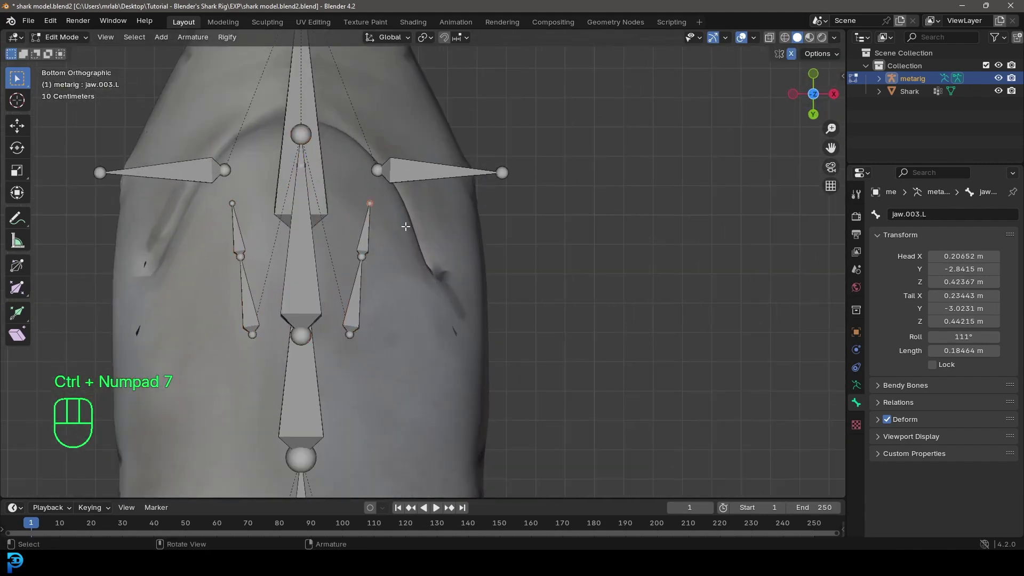
{"action": "key", "text": "g"}
{"action": "left_click", "coordinate": [404, 189]}
Shift the base joint of jaw.002.L and the joint between the two left jaw bones outward to straighten the chain.
{"action": "left_click", "coordinate": [348, 335]}
{"action": "key", "text": "g"}
{"action": "left_click", "coordinate": [361, 334]}
{"action": "left_click", "coordinate": [363, 262]}
{"action": "left_click", "coordinate": [363, 258]}
{"action": "key", "text": "g"}
{"action": "left_click", "coordinate": [368, 257]}
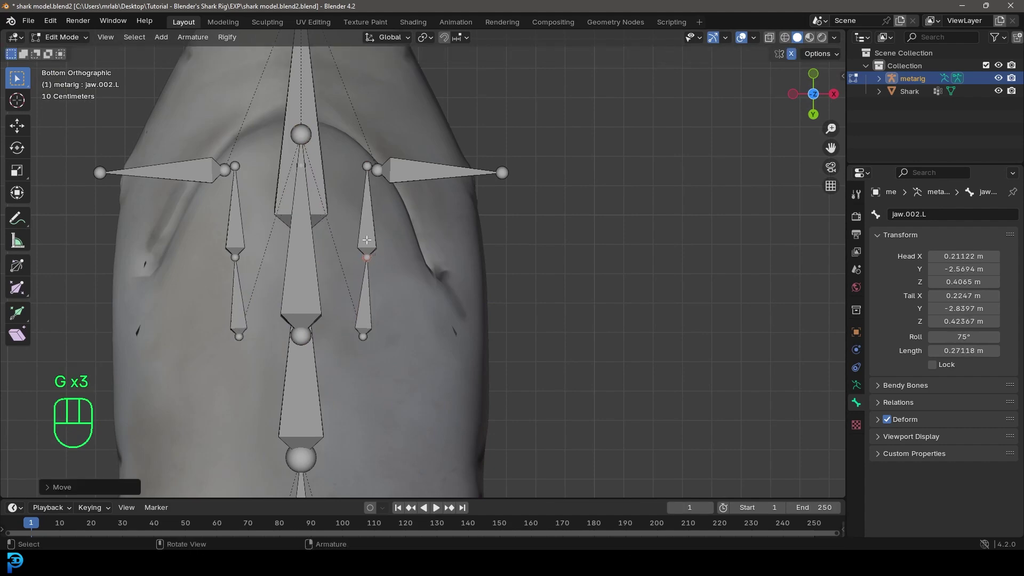
Move the left eye bone outward to the side of the head in top view and shorten it by pulling its tip inward.
{"action": "middle_click_drag", "start_coordinate": [378, 255], "coordinate": [305, 304]}
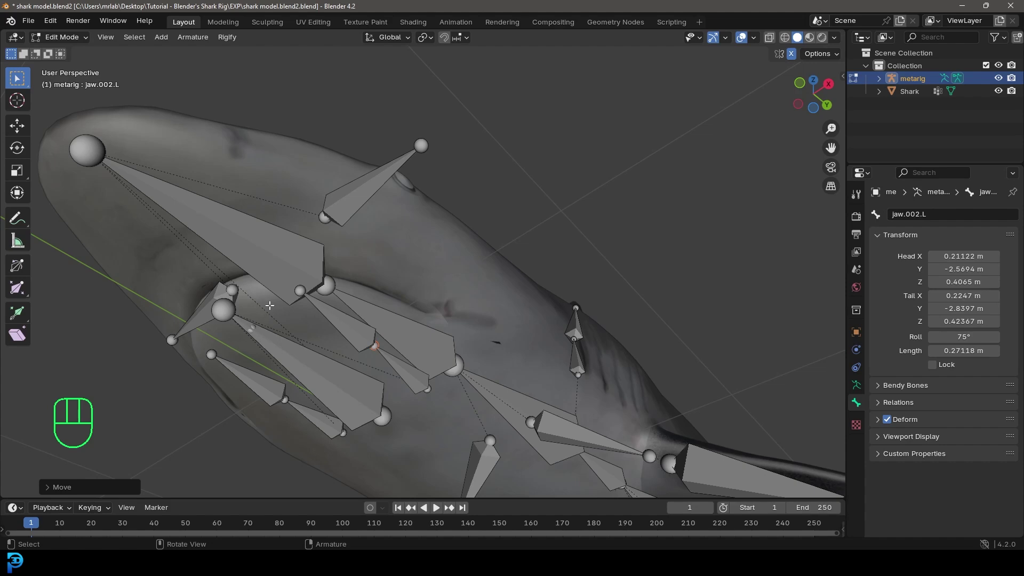
{"action": "middle_click_drag", "start_coordinate": [389, 361], "coordinate": [291, 309]}
{"action": "left_click", "coordinate": [384, 225]}
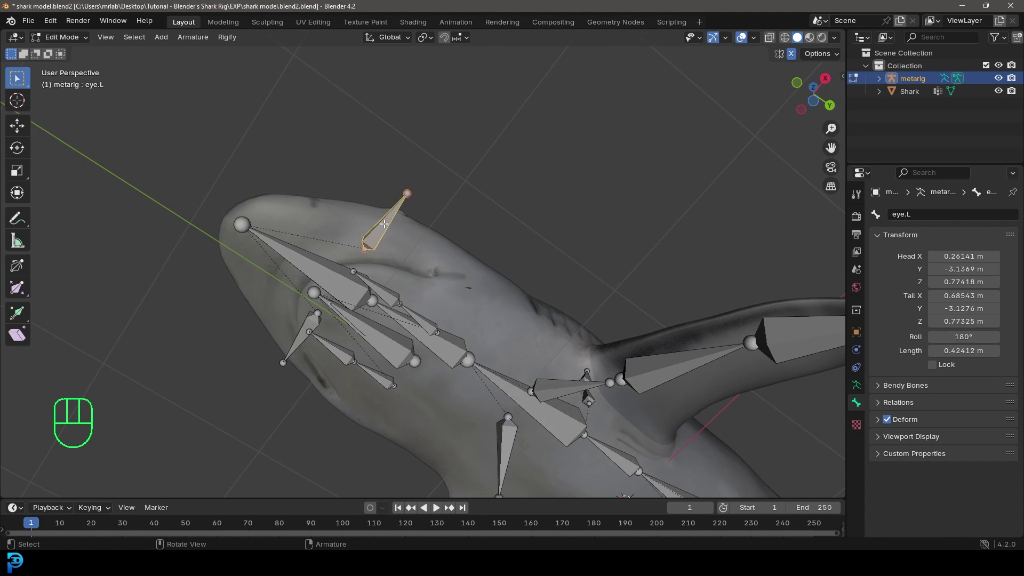
{"action": "key", "text": "KP_7"}
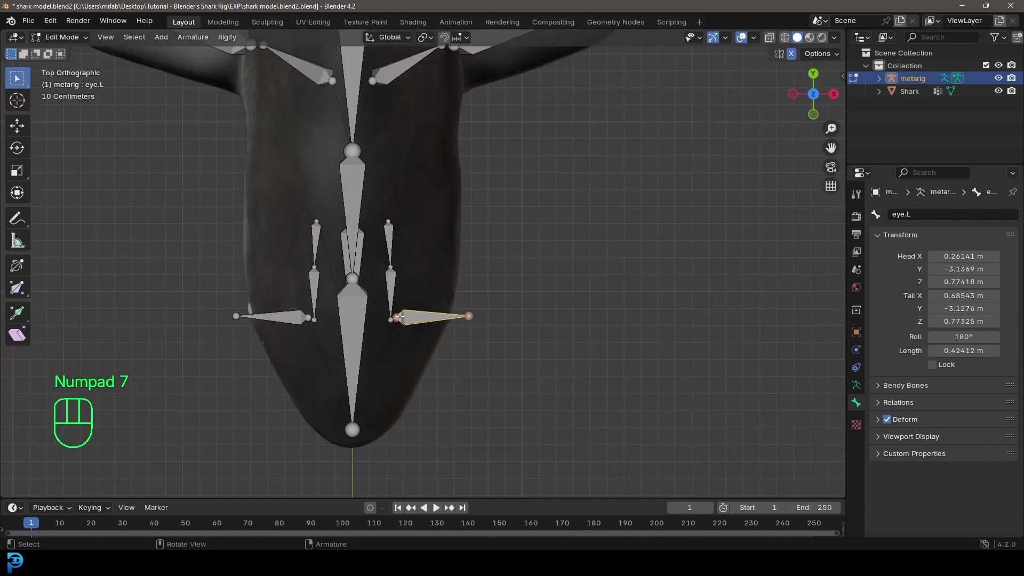
{"action": "key", "text": "g"}
{"action": "left_click", "coordinate": [517, 308]}
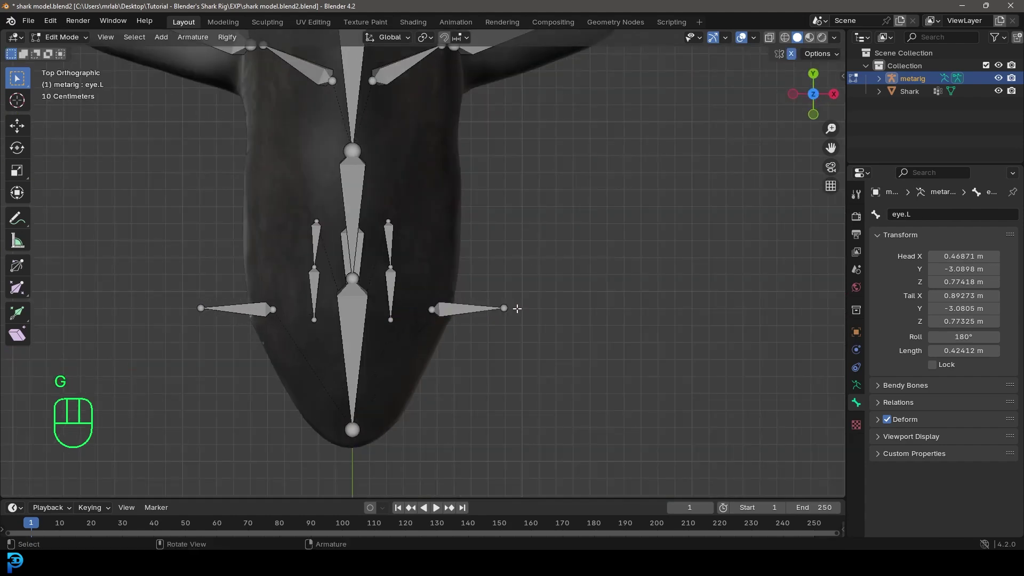
{"action": "key", "text": "g"}
{"action": "left_click", "coordinate": [491, 314]}
Lower the left eye bone onto the shark's eye from a side perspective view.
{"action": "scroll", "coordinate": [491, 314], "scroll_direction": "down", "scroll_amount": 2}
{"action": "middle_click_drag", "start_coordinate": [491, 313], "coordinate": [443, 195]}
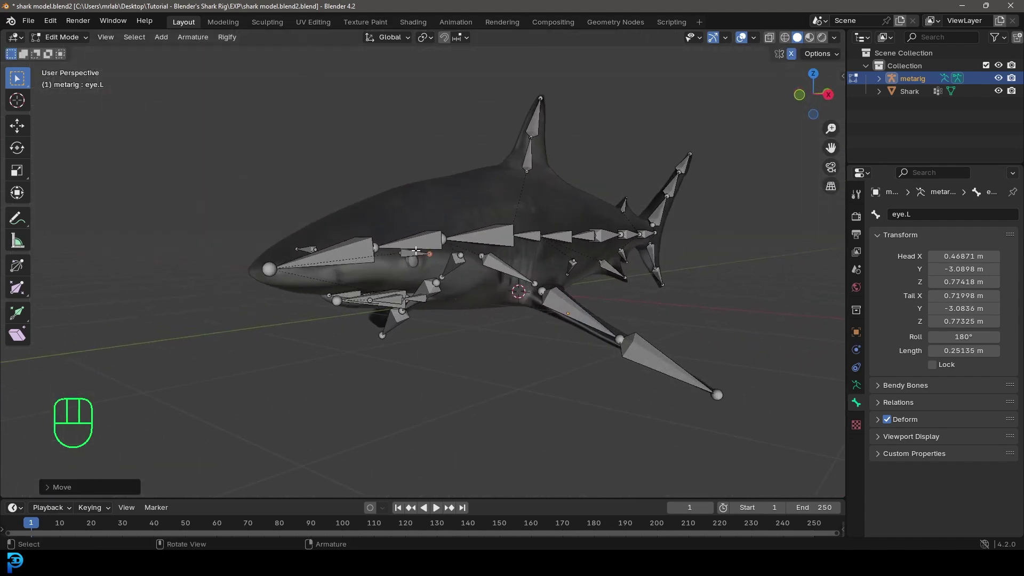
{"action": "scroll", "coordinate": [416, 251], "scroll_direction": "up", "scroll_amount": 3}
{"action": "key", "text": "g"}
{"action": "scroll", "coordinate": [391, 272], "scroll_direction": "up", "scroll_amount": 2}
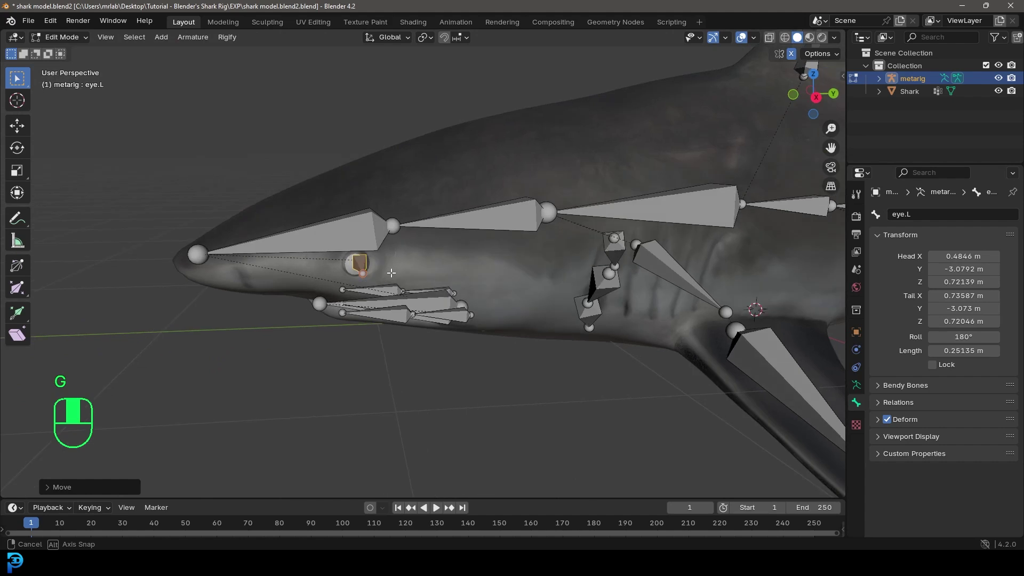
{"action": "scroll", "coordinate": [391, 272], "scroll_direction": "up", "scroll_amount": 2}
{"action": "key", "text": "g"}
{"action": "left_click", "coordinate": [350, 223]}
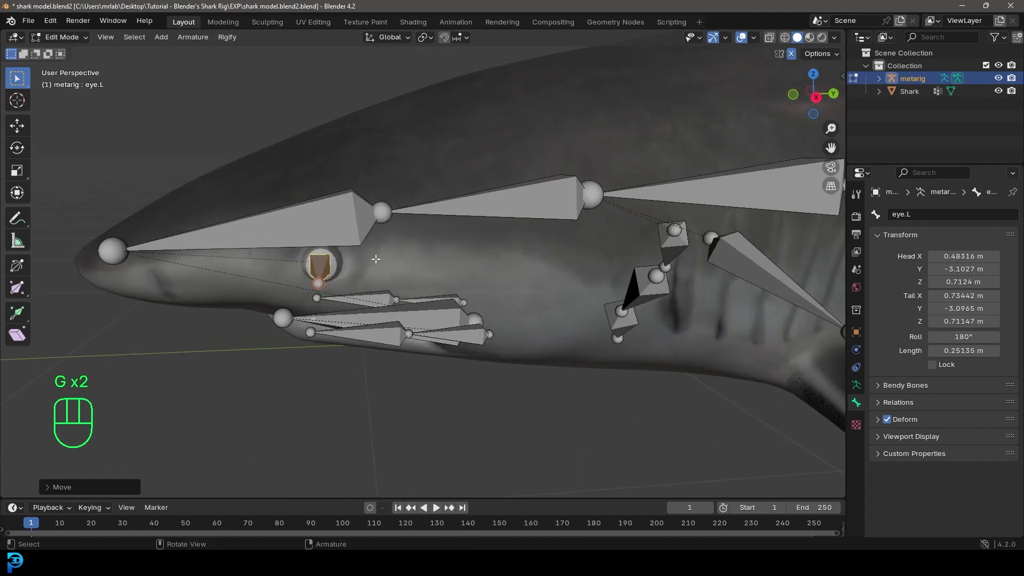
Fine-tune the left eye bone's placement in the eye from another angle.
{"action": "middle_click_drag", "start_coordinate": [361, 265], "coordinate": [667, 292]}
{"action": "key", "text": "g"}
{"action": "left_click", "coordinate": [432, 363]}
{"action": "key", "text": "g"}
{"action": "left_click", "coordinate": [396, 320]}
{"action": "scroll", "coordinate": [395, 321], "scroll_direction": "down", "scroll_amount": 4}
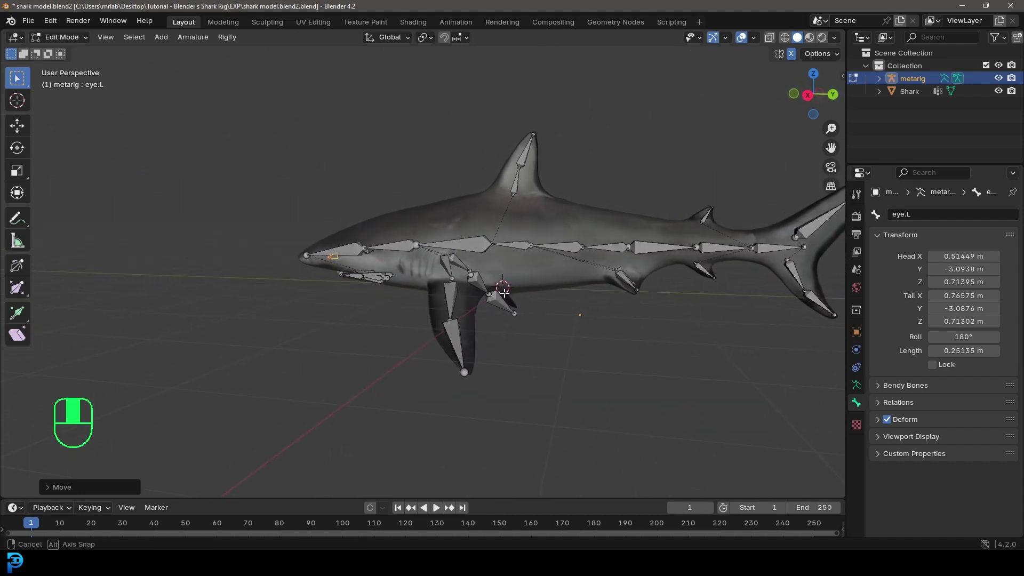
Select all bones of the fitted metarig and save the file.
{"action": "key", "text": "a"}
{"action": "scroll", "coordinate": [728, 289], "scroll_direction": "down", "scroll_amount": 4}
{"action": "middle_click_drag", "start_coordinate": [728, 289], "coordinate": [549, 309]}
{"action": "key", "text": "ctrl+s"}
{"action": "key", "text": "ctrl+s"}
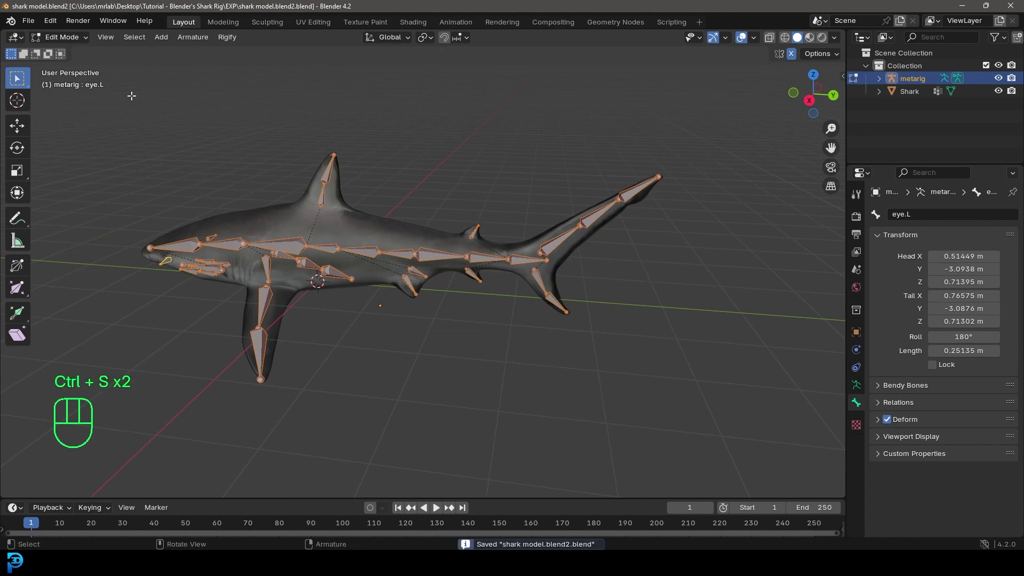
Return to Object Mode and generate the Rigify rig from the metarig.
{"action": "left_click", "coordinate": [65, 38]}
{"action": "left_click", "coordinate": [61, 52]}
{"action": "middle_click_drag", "start_coordinate": [356, 296], "coordinate": [497, 245]}
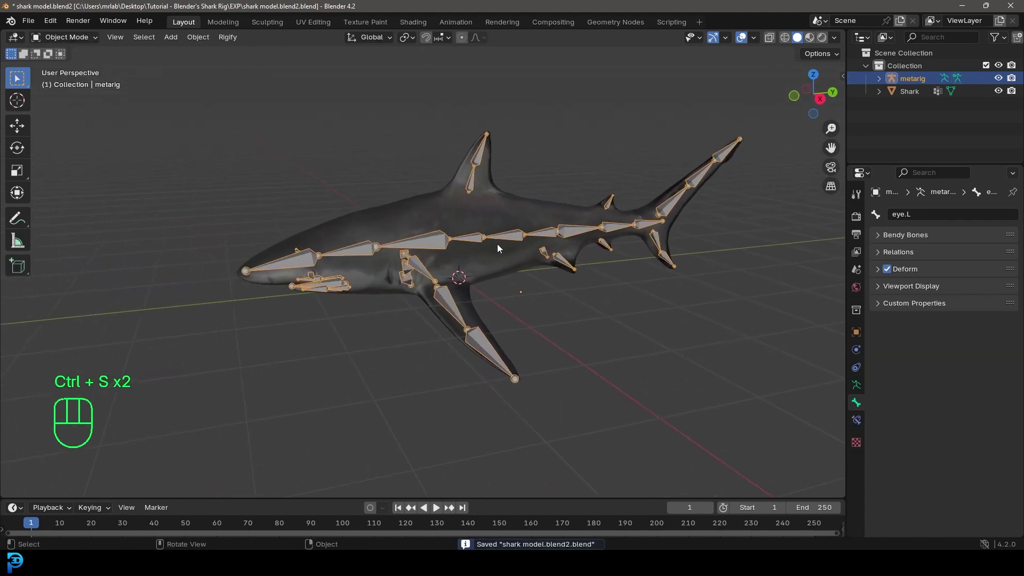
{"action": "left_click", "coordinate": [856, 386]}
{"action": "scroll", "coordinate": [916, 469], "scroll_direction": "down", "scroll_amount": 14}
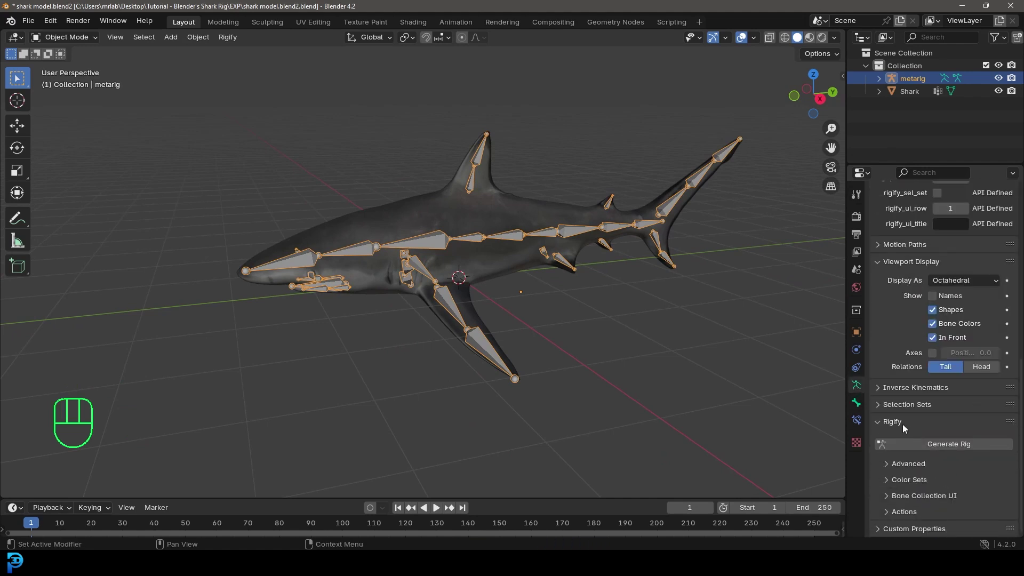
{"action": "left_click", "coordinate": [947, 445]}
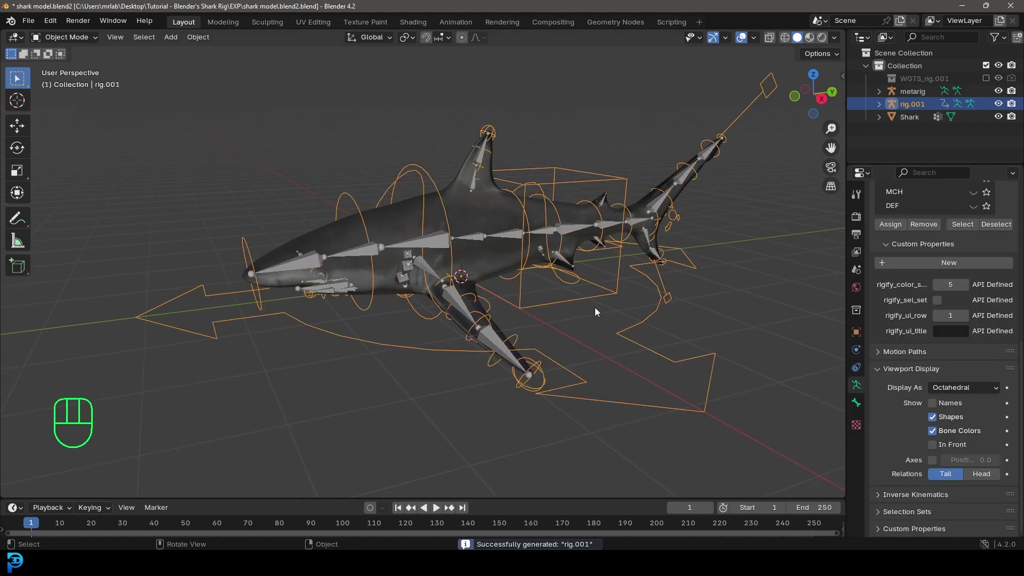
Hide all of the generated rig's bone collections except DEF, and hide the metarig object.
{"action": "mouse_move", "coordinate": [544, 330]}
{"action": "middle_mouse_down"}
{"action": "mouse_move", "coordinate": [533, 302]}
{"action": "mouse_move", "coordinate": [564, 295]}
{"action": "mouse_move", "coordinate": [554, 330]}
{"action": "mouse_move", "coordinate": [514, 339]}
{"action": "mouse_move", "coordinate": [537, 347]}
{"action": "mouse_move", "coordinate": [547, 337]}
{"action": "middle_mouse_up"}
{"action": "scroll", "coordinate": [547, 337], "scroll_direction": "down", "scroll_amount": 3}
{"action": "middle_click_drag", "start_coordinate": [475, 288], "coordinate": [457, 272]}
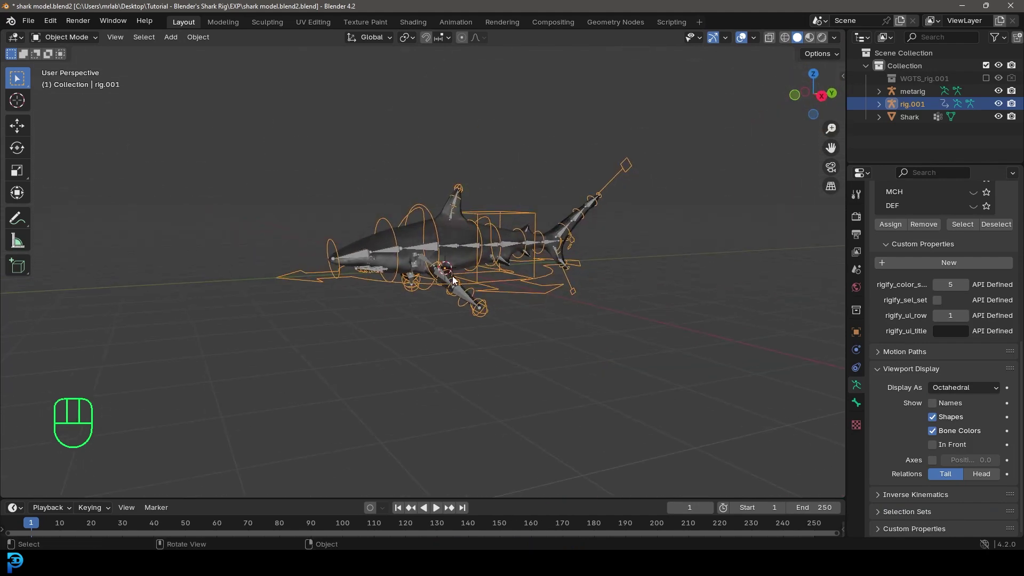
{"action": "scroll", "coordinate": [470, 275], "scroll_direction": "up", "scroll_amount": 1}
{"action": "scroll", "coordinate": [1012, 247], "scroll_direction": "up", "scroll_amount": 9}
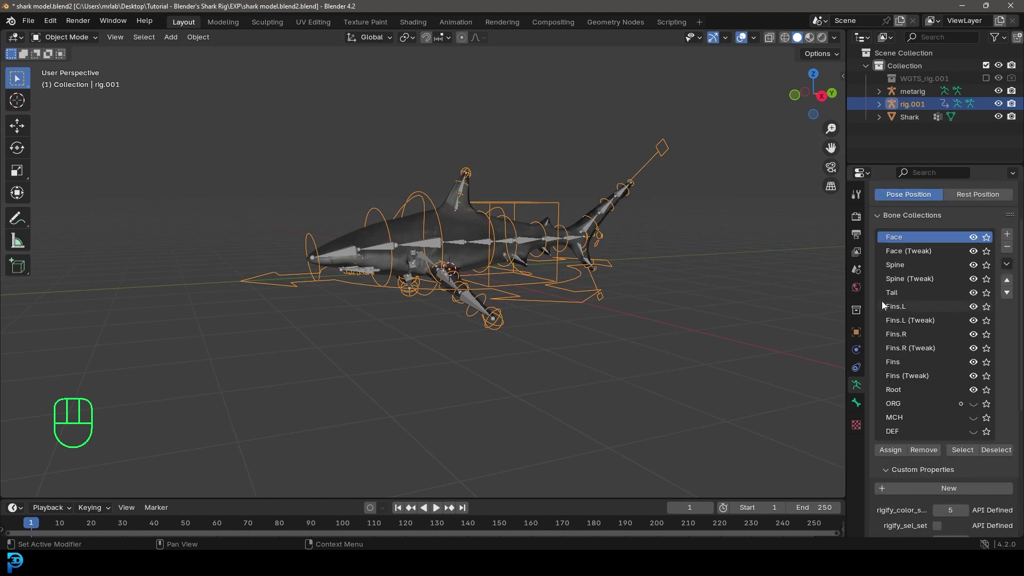
{"action": "left_click_drag", "start_coordinate": [977, 239], "coordinate": [974, 283]}
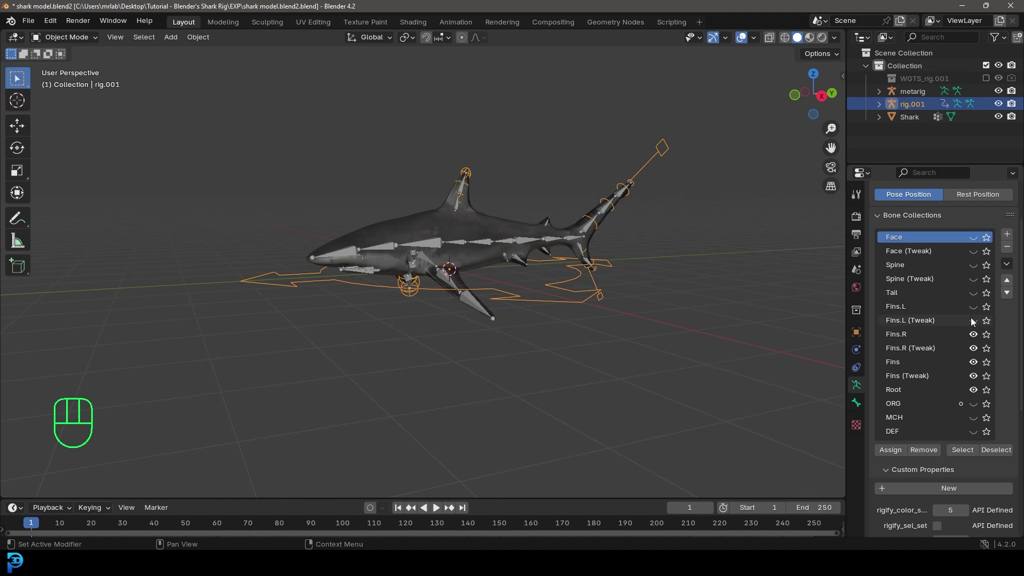
{"action": "left_click_drag", "start_coordinate": [975, 381], "coordinate": [974, 391]}
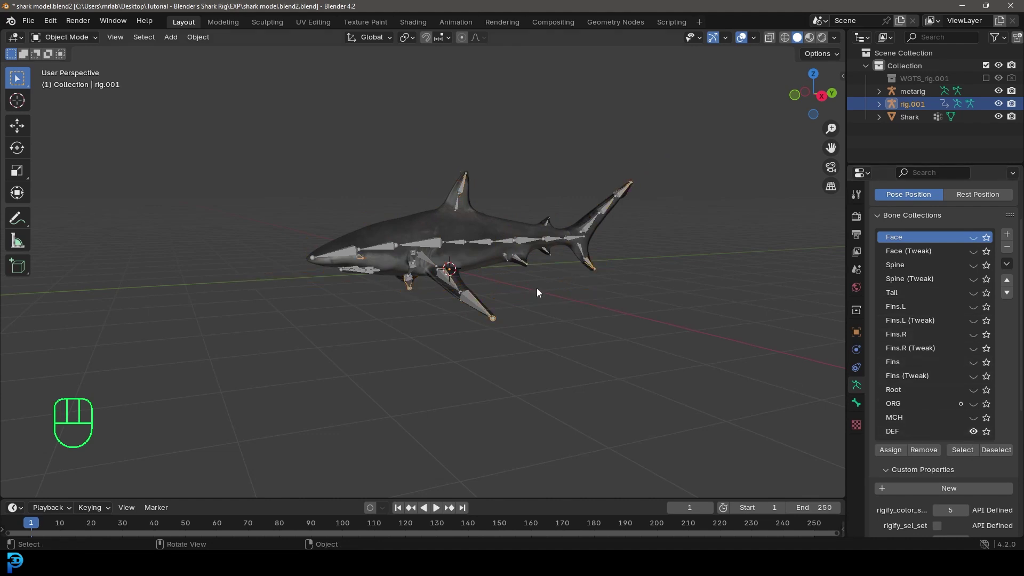
{"action": "scroll", "coordinate": [784, 309], "scroll_direction": "up", "scroll_amount": 2}
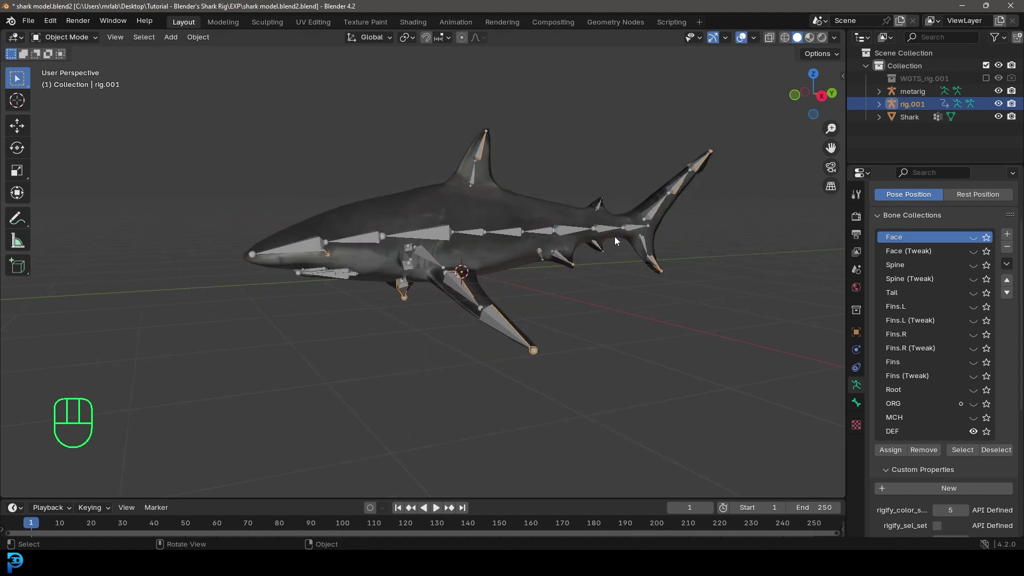
{"action": "left_click", "coordinate": [999, 91]}
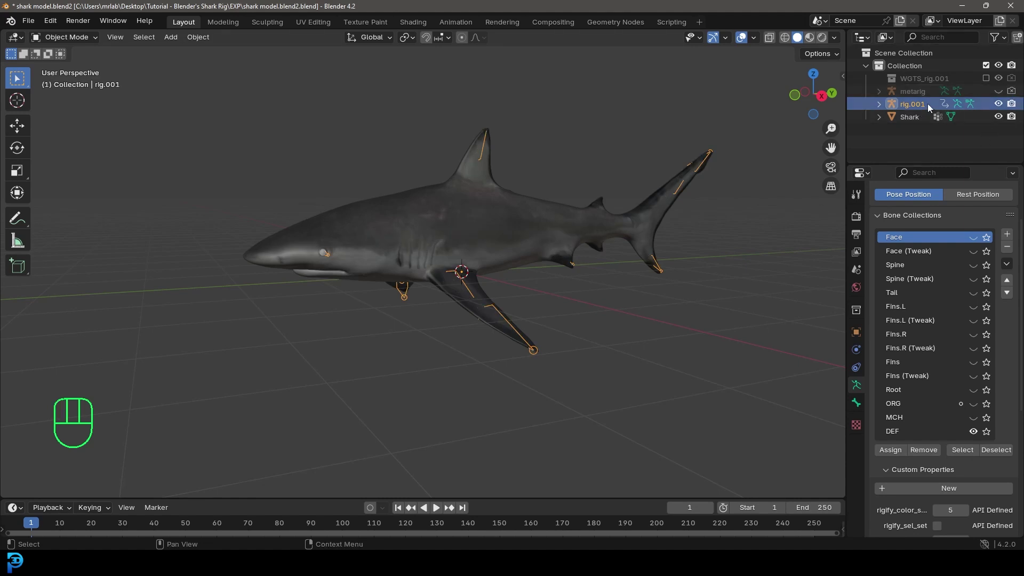
Switch to wireframe display and parent the Shark mesh to rig.001 with automatic weights.
{"action": "middle_click_drag", "start_coordinate": [667, 240], "coordinate": [550, 286]}
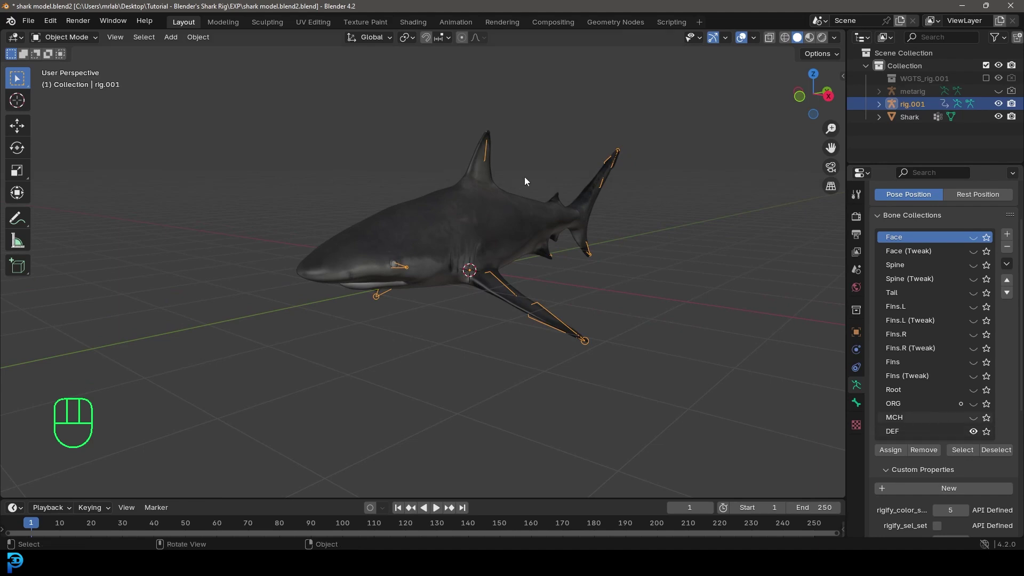
{"action": "left_click", "coordinate": [504, 193]}
{"action": "key", "text": "z"}
{"action": "left_click", "coordinate": [426, 194]}
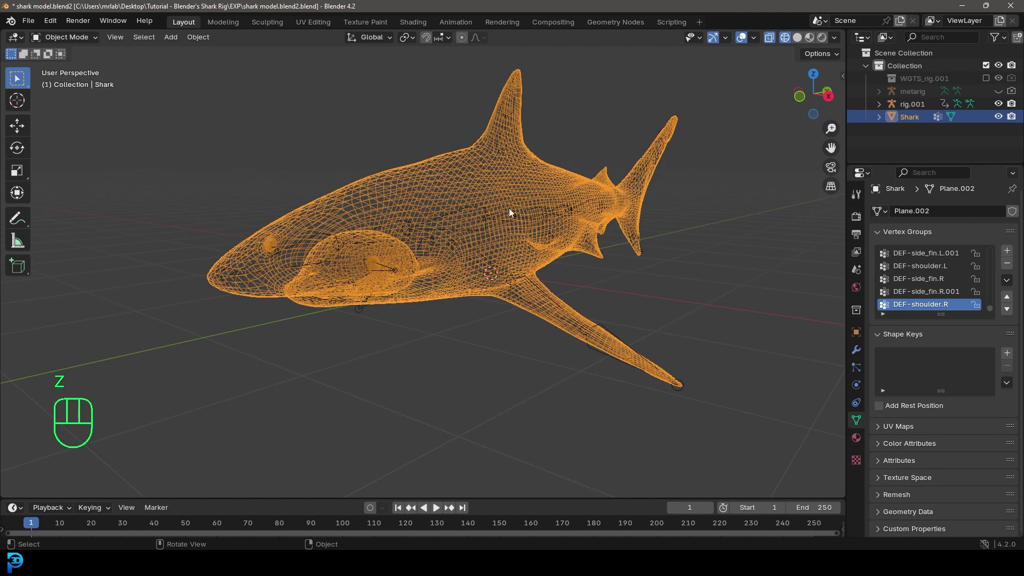
{"action": "left_click", "coordinate": [478, 210], "text": "shift"}
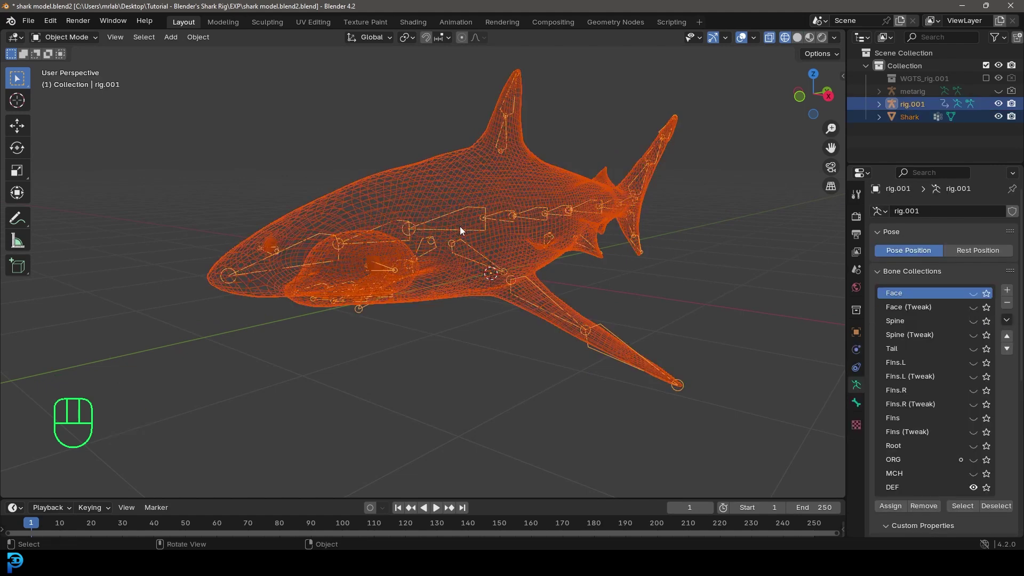
{"action": "key", "text": "ctrl+p"}
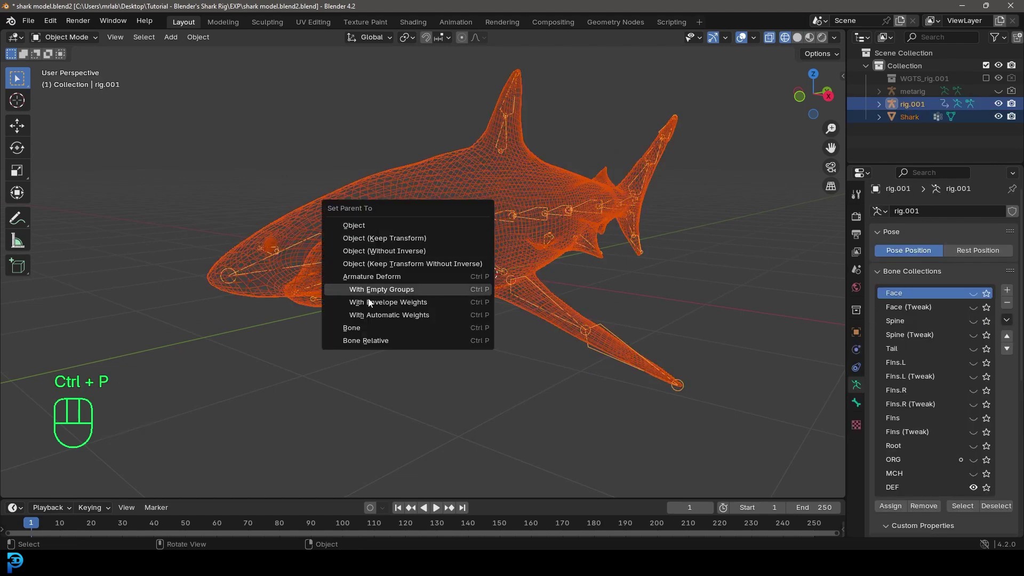
{"action": "left_click", "coordinate": [389, 315]}
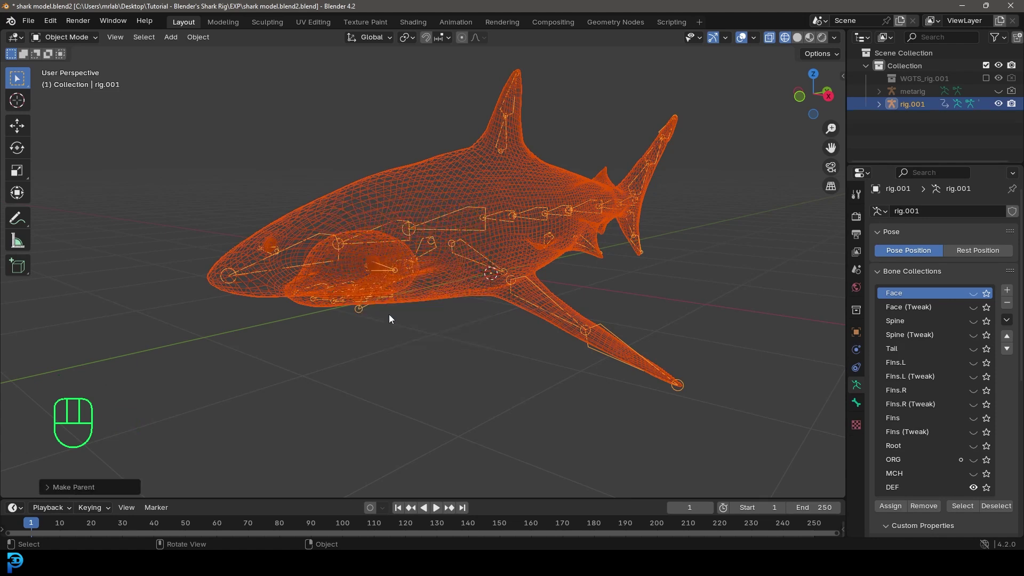
Save the file, then hide the DEF bone collection and show all control collections from Face through Root.
{"action": "key", "text": "ctrl+s"}
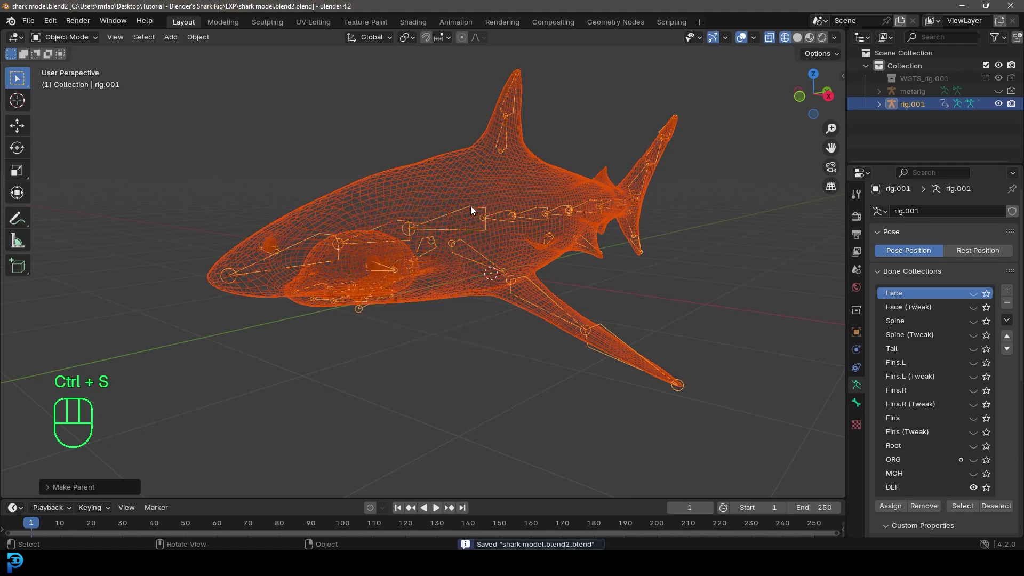
{"action": "left_click", "coordinate": [974, 487]}
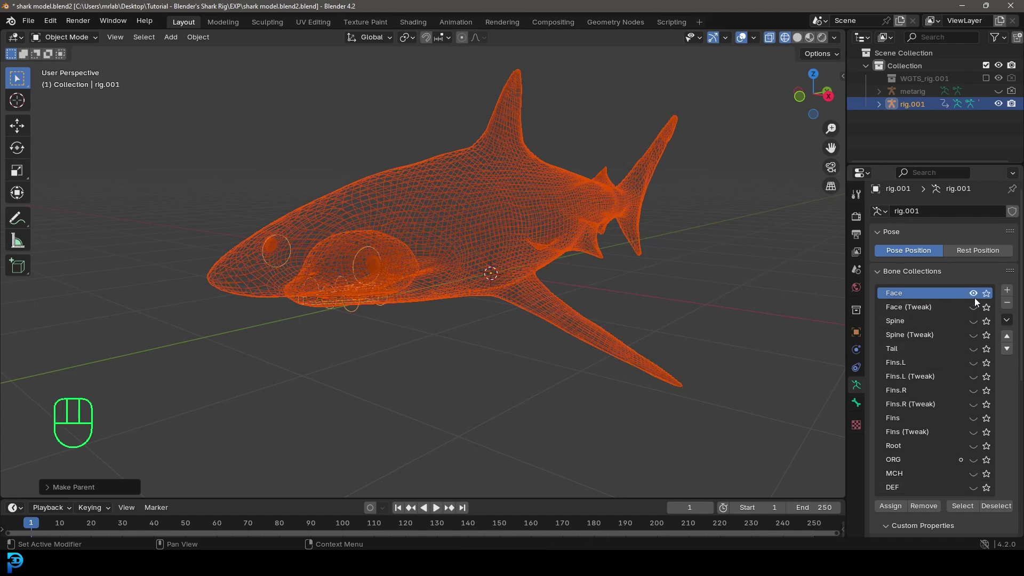
{"action": "left_click_drag", "start_coordinate": [975, 295], "coordinate": [975, 335]}
{"action": "left_click_drag", "start_coordinate": [978, 380], "coordinate": [976, 446]}
{"action": "scroll", "coordinate": [604, 294], "scroll_direction": "down", "scroll_amount": 3}
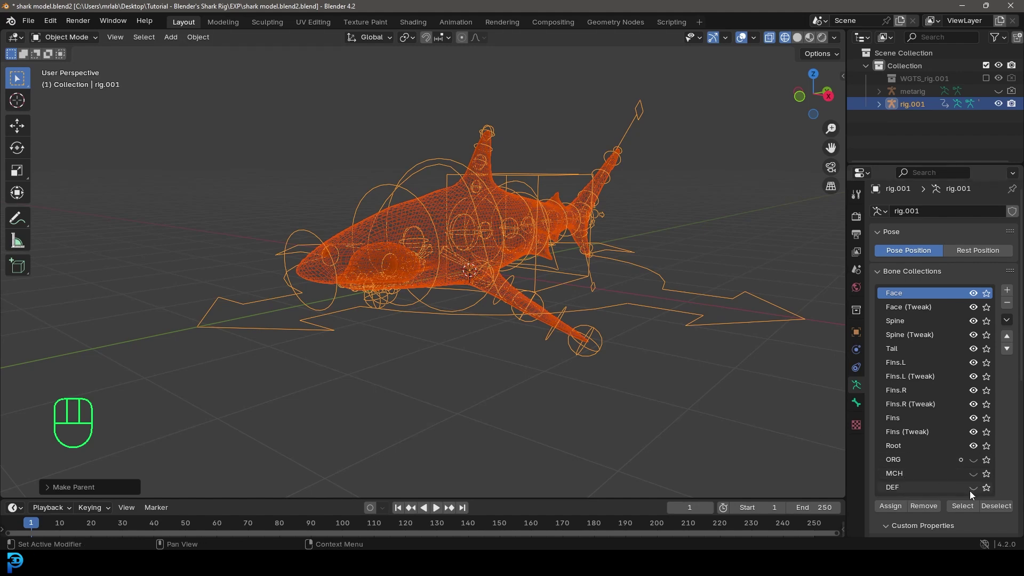
Switch the viewport from wireframe to solid shading to show the shark with its control rig.
{"action": "middle_click_drag", "start_coordinate": [788, 388], "coordinate": [546, 204]}
{"action": "left_click", "coordinate": [553, 194]}
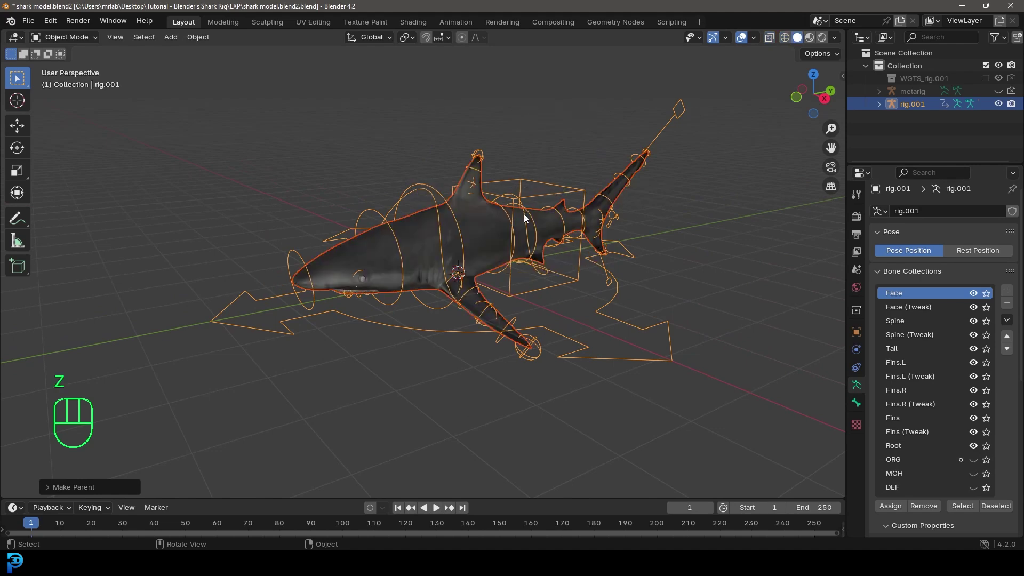
{"action": "middle_click_drag", "start_coordinate": [560, 197], "coordinate": [532, 225]}
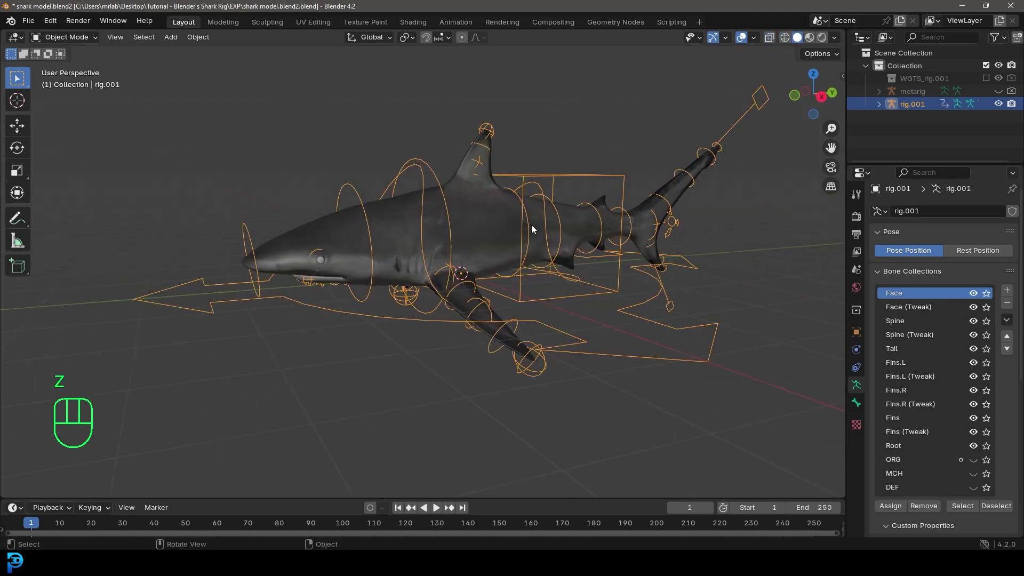
{"action": "scroll", "coordinate": [349, 246], "scroll_direction": "up", "scroll_amount": 4}
{"action": "scroll", "coordinate": [372, 183], "scroll_direction": "down", "scroll_amount": 3}
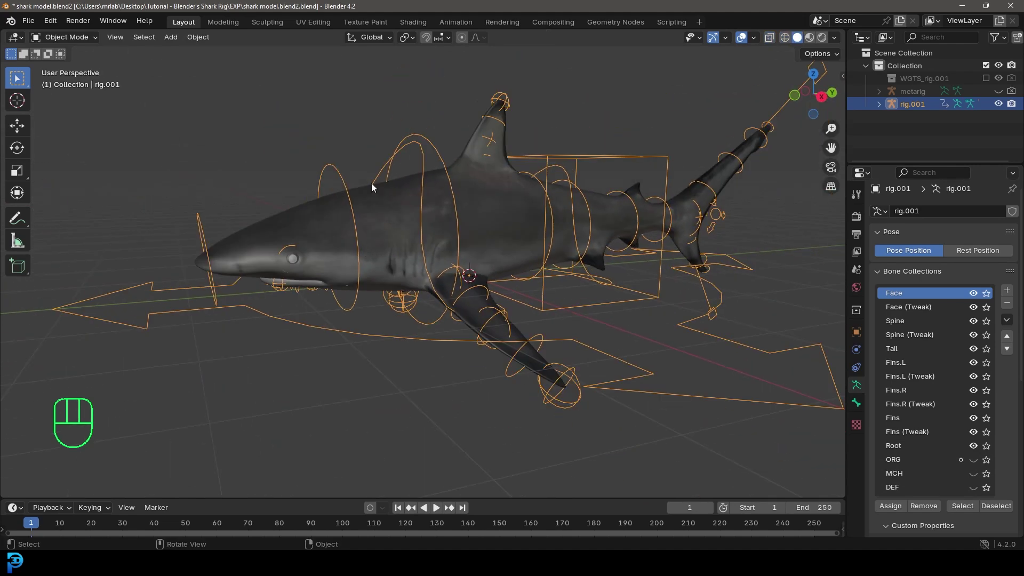
Put rig.001 in Pose Mode and open the shark's mouth with the jaw control.
{"action": "left_click", "coordinate": [88, 37]}
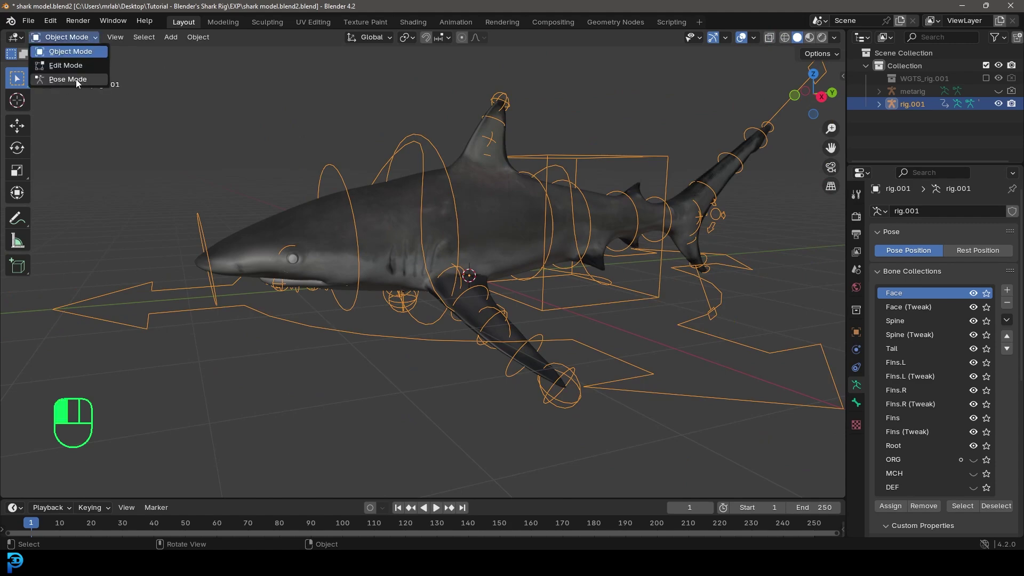
{"action": "left_click", "coordinate": [64, 80]}
{"action": "middle_click_drag", "start_coordinate": [443, 248], "coordinate": [316, 283]}
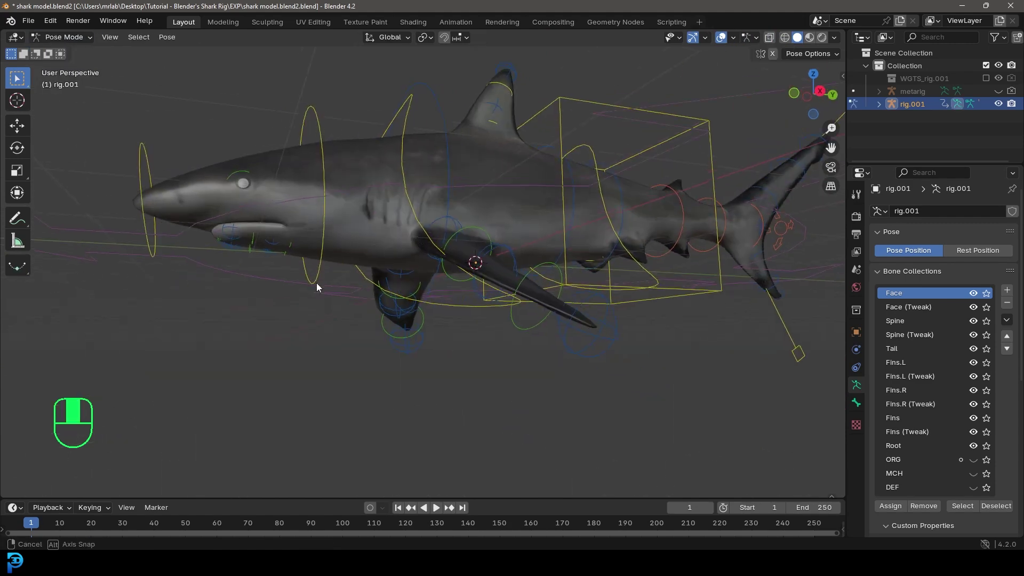
{"action": "scroll", "coordinate": [318, 281], "scroll_direction": "up", "scroll_amount": 4}
{"action": "middle_click_drag", "start_coordinate": [193, 238], "coordinate": [300, 290]}
{"action": "left_click", "coordinate": [296, 268]}
{"action": "middle_click_drag", "start_coordinate": [366, 288], "coordinate": [462, 328]}
{"action": "left_click", "coordinate": [470, 315]}
{"action": "middle_click_drag", "start_coordinate": [470, 315], "coordinate": [533, 315]}
Try moving the small face tweak controls around the open lower jaw, including tweak_jaw.001, and cancel each move.
{"action": "left_click", "coordinate": [525, 307]}
{"action": "scroll", "coordinate": [532, 315], "scroll_direction": "up", "scroll_amount": 2}
{"action": "key", "text": "g"}
{"action": "right_click", "coordinate": [531, 328]}
{"action": "left_click", "coordinate": [520, 315]}
{"action": "key", "text": "g"}
{"action": "right_click", "coordinate": [512, 305]}
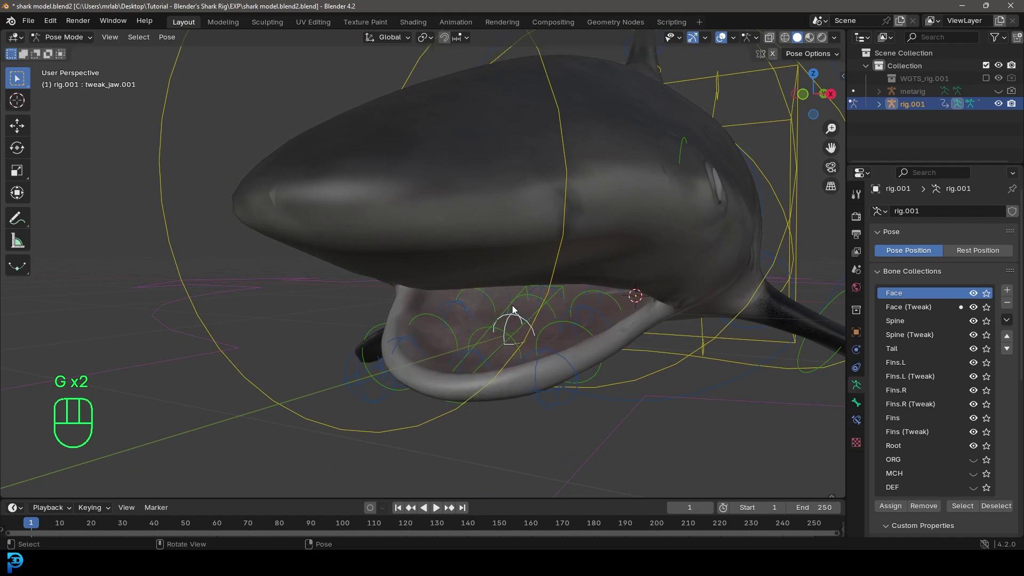
{"action": "left_click", "coordinate": [475, 353]}
{"action": "key", "text": "g"}
{"action": "right_click", "coordinate": [549, 348]}
{"action": "middle_click_drag", "start_coordinate": [549, 348], "coordinate": [542, 360]}
{"action": "key", "text": "g"}
{"action": "right_click", "coordinate": [555, 360]}
In the right orthographic view, rotate the head, neck and chest controls to raise the front of the shark.
{"action": "scroll", "coordinate": [575, 327], "scroll_direction": "down", "scroll_amount": 4}
{"action": "middle_click_drag", "start_coordinate": [576, 326], "coordinate": [534, 339]}
{"action": "key", "text": "KP_3"}
{"action": "left_click", "coordinate": [361, 288]}
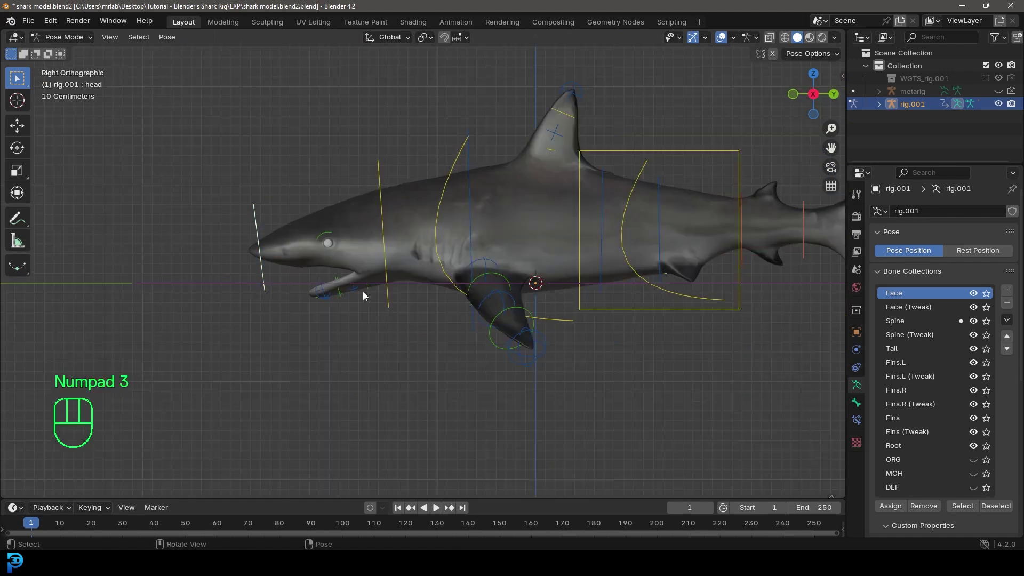
{"action": "key", "text": "r"}
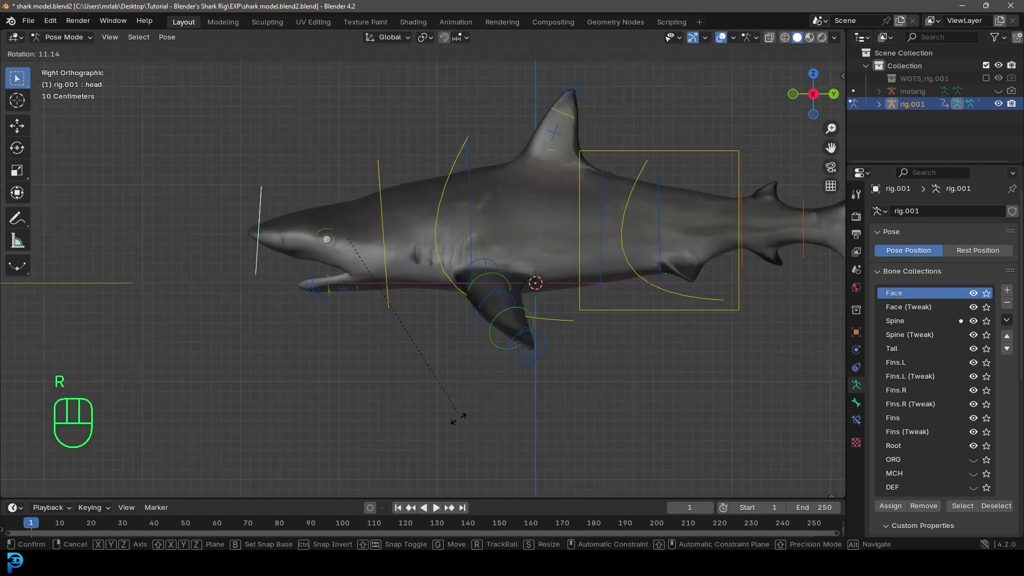
{"action": "left_click", "coordinate": [400, 205]}
{"action": "left_click", "coordinate": [382, 199]}
{"action": "key", "text": "r"}
{"action": "left_click", "coordinate": [438, 163]}
{"action": "left_click", "coordinate": [460, 150]}
{"action": "key", "text": "r"}
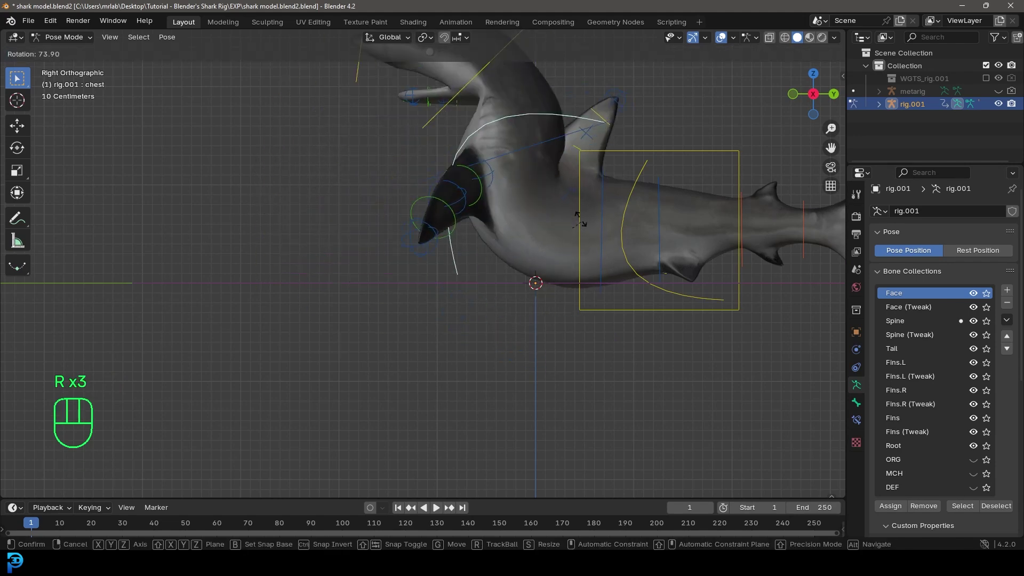
{"action": "left_click", "coordinate": [571, 209]}
In the top view, rotate the chest, head and neck controls to bend the front of the body sideways.
{"action": "key", "text": "KP_7"}
{"action": "key", "text": "r"}
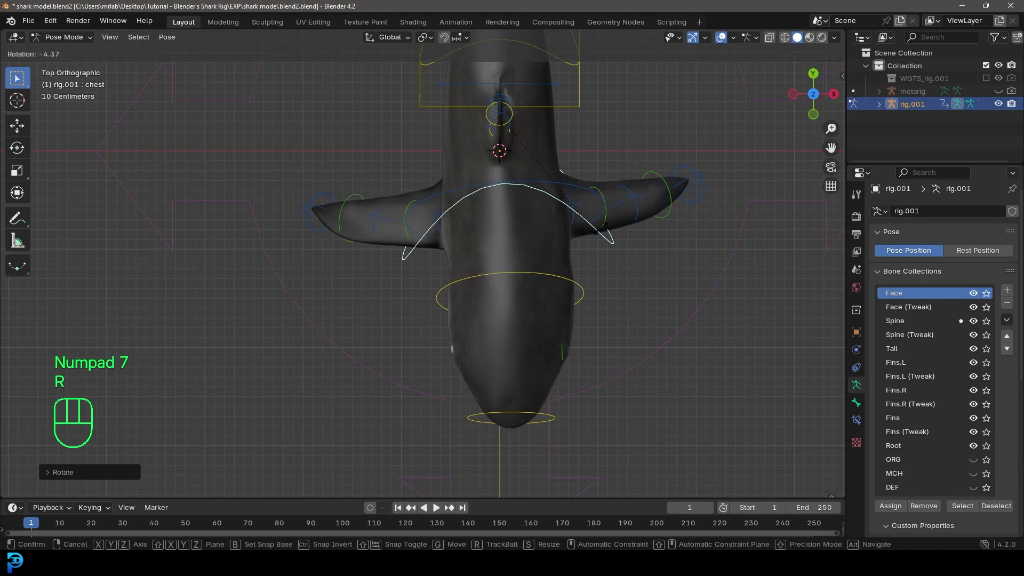
{"action": "left_click", "coordinate": [619, 169]}
{"action": "left_click", "coordinate": [630, 390]}
{"action": "key", "text": "r"}
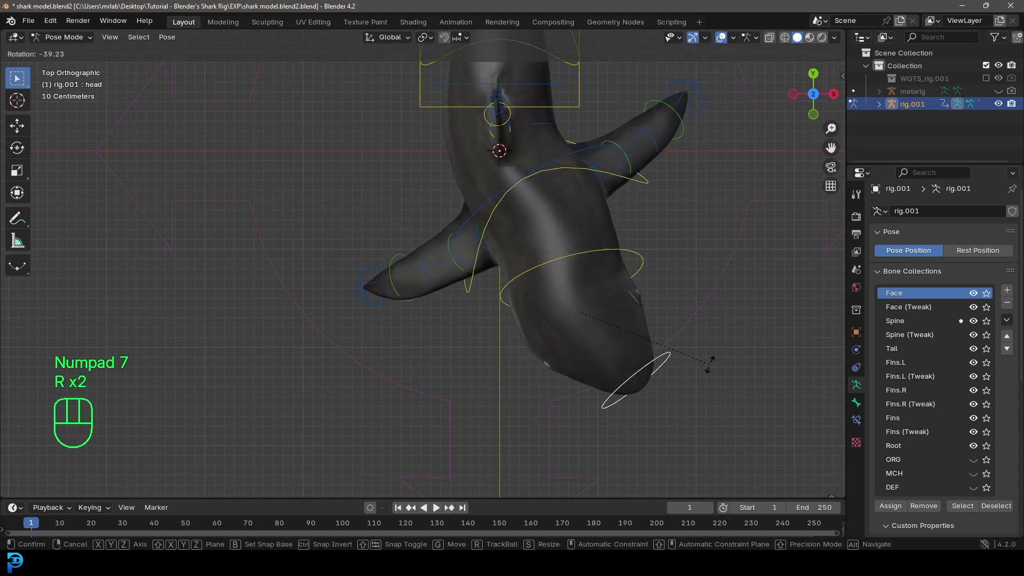
{"action": "left_click", "coordinate": [635, 250]}
{"action": "left_click", "coordinate": [635, 250]}
{"action": "key", "text": "r"}
{"action": "left_click", "coordinate": [689, 221]}
{"action": "scroll", "coordinate": [605, 238], "scroll_direction": "down", "scroll_amount": 3}
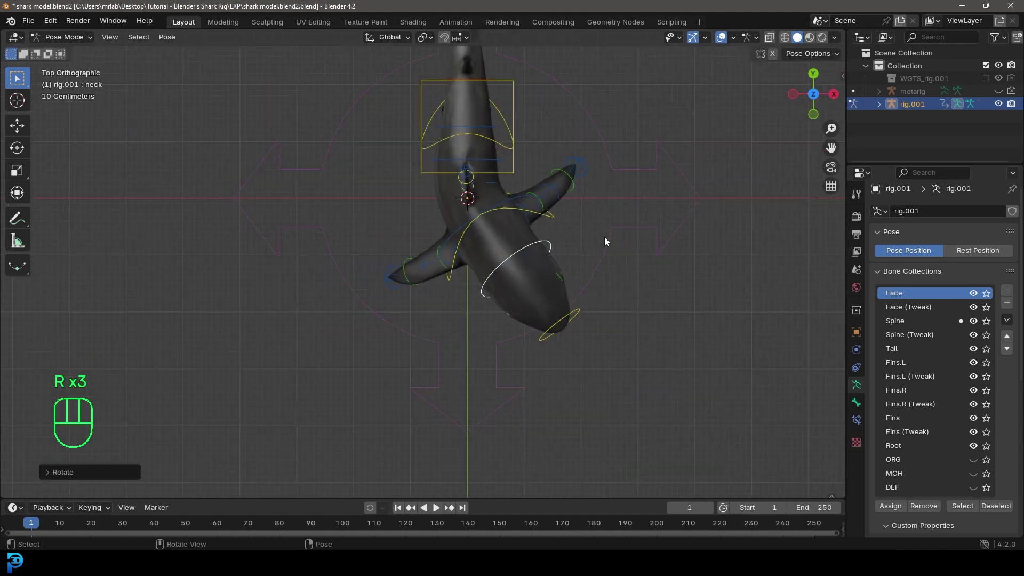
Move and rotate the tail's spine_master.002 control to swing the tail upward.
{"action": "middle_click_drag", "start_coordinate": [605, 238], "coordinate": [584, 302], "text": "shift"}
{"action": "middle_click_drag", "start_coordinate": [622, 270], "coordinate": [462, 158]}
{"action": "middle_click_drag", "start_coordinate": [627, 245], "coordinate": [451, 229], "text": "shift"}
{"action": "scroll", "coordinate": [451, 229], "scroll_direction": "up", "scroll_amount": 4}
{"action": "left_click", "coordinate": [404, 125]}
{"action": "middle_click_drag", "start_coordinate": [405, 124], "coordinate": [437, 171]}
{"action": "scroll", "coordinate": [437, 214], "scroll_direction": "down", "scroll_amount": 3}
{"action": "middle_click_drag", "start_coordinate": [436, 224], "coordinate": [612, 357], "text": "shift"}
{"action": "scroll", "coordinate": [576, 342], "scroll_direction": "up", "scroll_amount": 1}
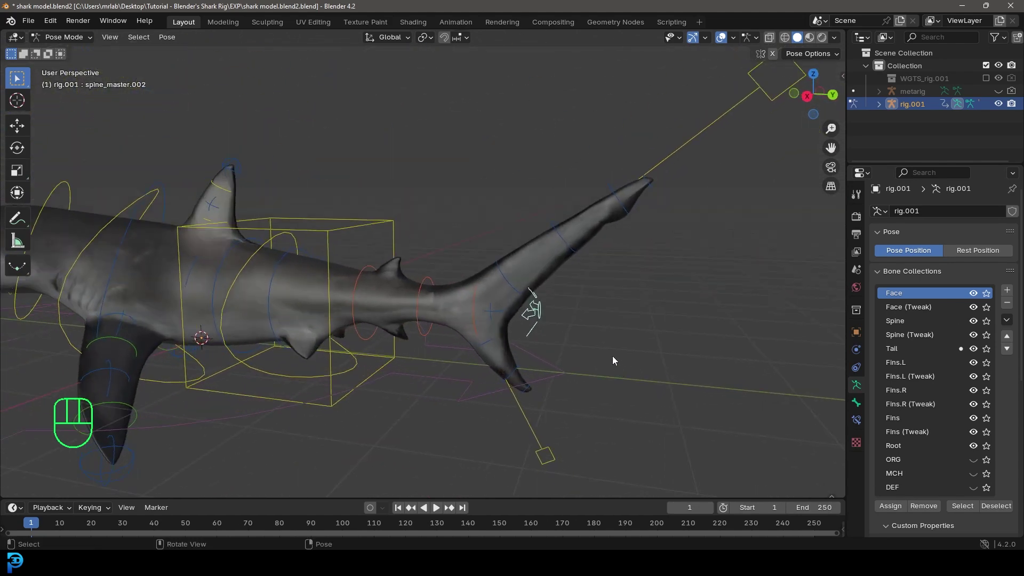
{"action": "key", "text": "g"}
{"action": "left_click", "coordinate": [540, 231]}
{"action": "mouse_move", "coordinate": [539, 232]}
{"action": "middle_mouse_down"}
{"action": "mouse_move", "coordinate": [612, 281]}
{"action": "mouse_move", "coordinate": [521, 279]}
{"action": "mouse_move", "coordinate": [578, 272]}
{"action": "mouse_move", "coordinate": [599, 293]}
{"action": "mouse_move", "coordinate": [550, 311]}
{"action": "mouse_move", "coordinate": [455, 229]}
{"action": "mouse_move", "coordinate": [459, 120]}
{"action": "mouse_move", "coordinate": [432, 168]}
{"action": "mouse_move", "coordinate": [531, 215]}
{"action": "middle_mouse_up"}
{"action": "key", "text": "r"}
{"action": "left_click", "coordinate": [572, 295]}
Try rotating and scaling the upper tail fin's back_fin.T.Bk_master control, cancelling both transforms.
{"action": "left_click", "coordinate": [447, 177]}
{"action": "key", "text": "r"}
{"action": "right_click", "coordinate": [645, 170]}
{"action": "key", "text": "s"}
{"action": "right_click", "coordinate": [636, 185]}
{"action": "scroll", "coordinate": [530, 249], "scroll_direction": "down", "scroll_amount": 4}
{"action": "middle_click_drag", "start_coordinate": [501, 278], "coordinate": [453, 268]}
{"action": "middle_click_drag", "start_coordinate": [463, 320], "coordinate": [497, 244], "text": "shift"}
{"action": "scroll", "coordinate": [425, 254], "scroll_direction": "up", "scroll_amount": 4}
{"action": "middle_click_drag", "start_coordinate": [425, 254], "coordinate": [455, 245]}
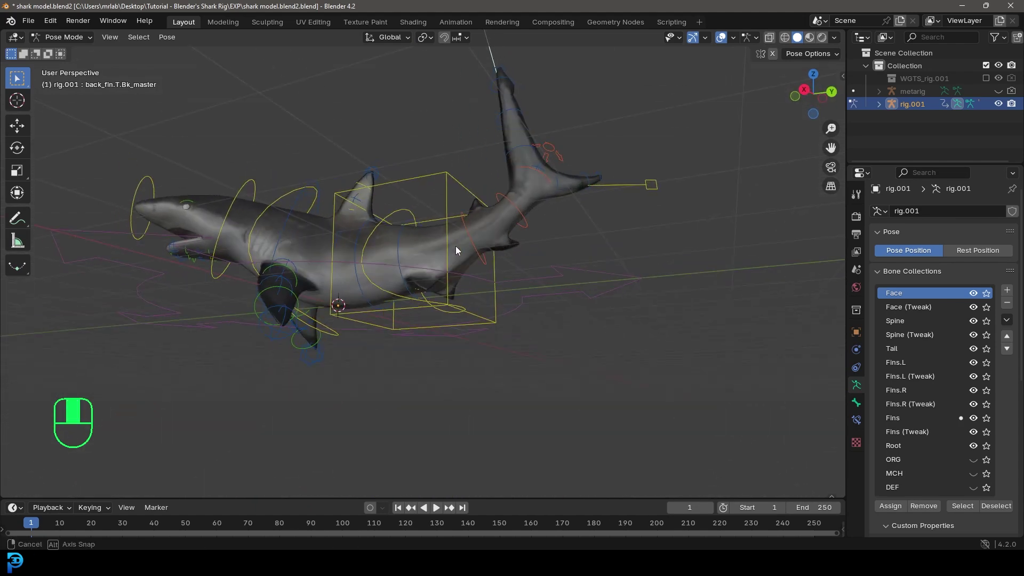
{"action": "middle_click_drag", "start_coordinate": [367, 294], "coordinate": [437, 331]}
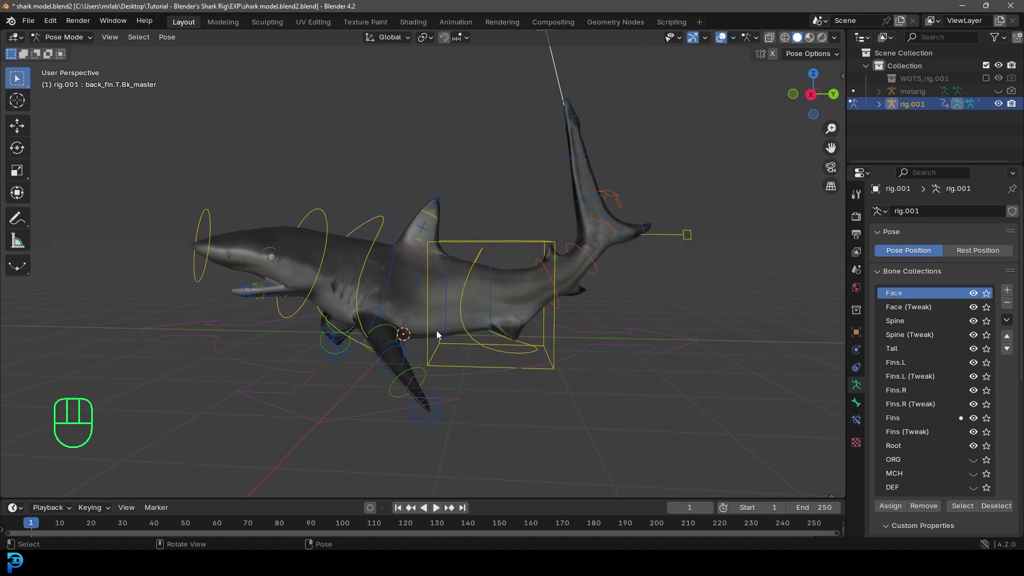